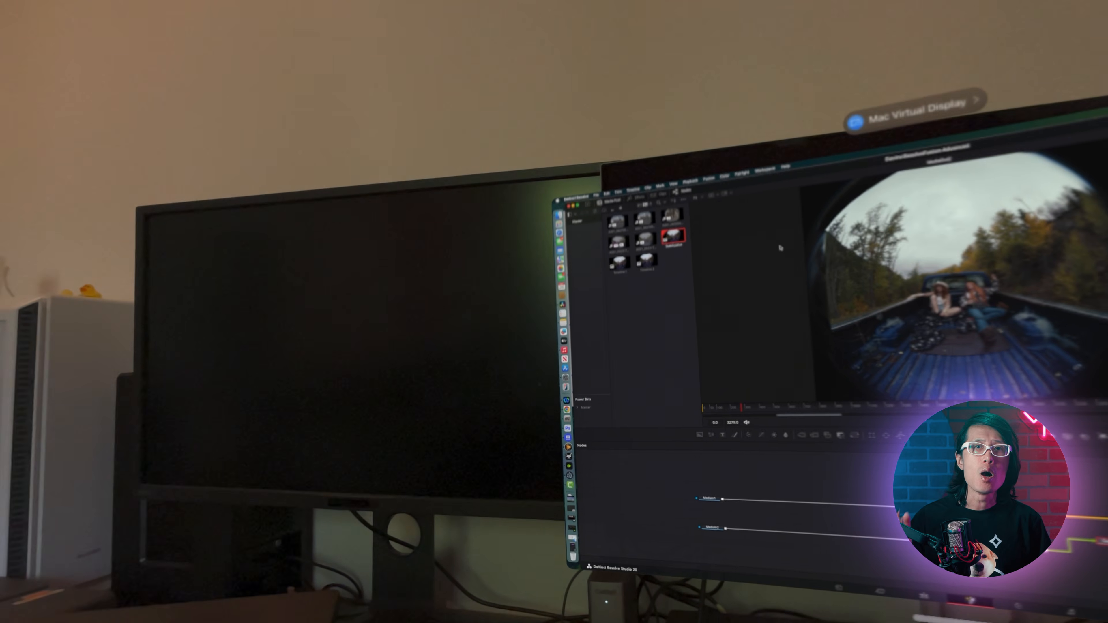
Select Apple Vision Pro as the device that receives the streamed workspace output.
click(613, 345)
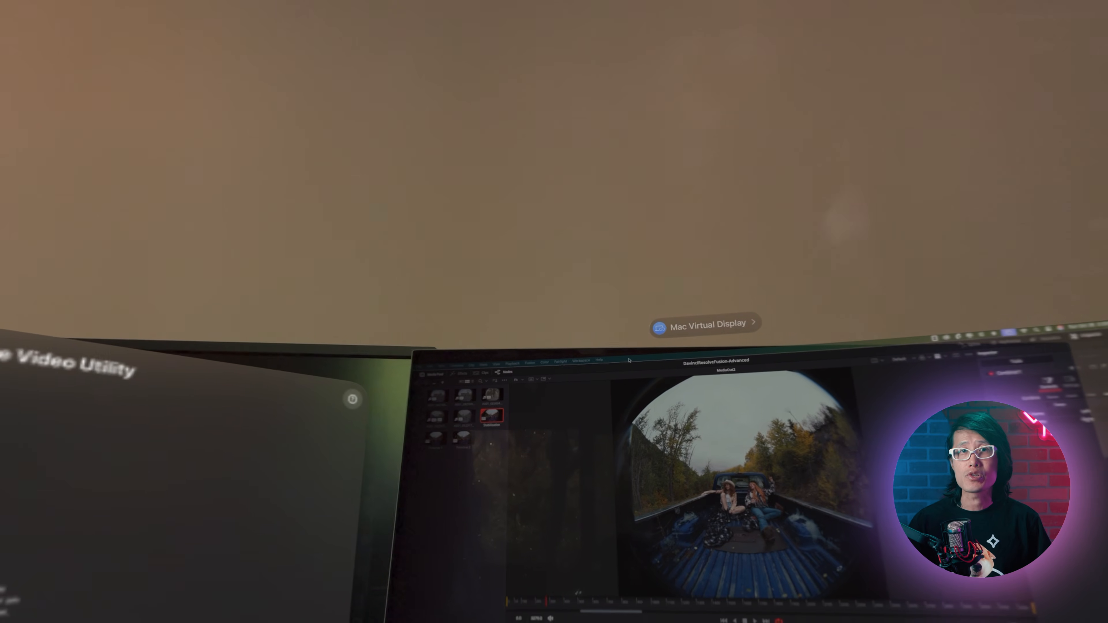
click(585, 365)
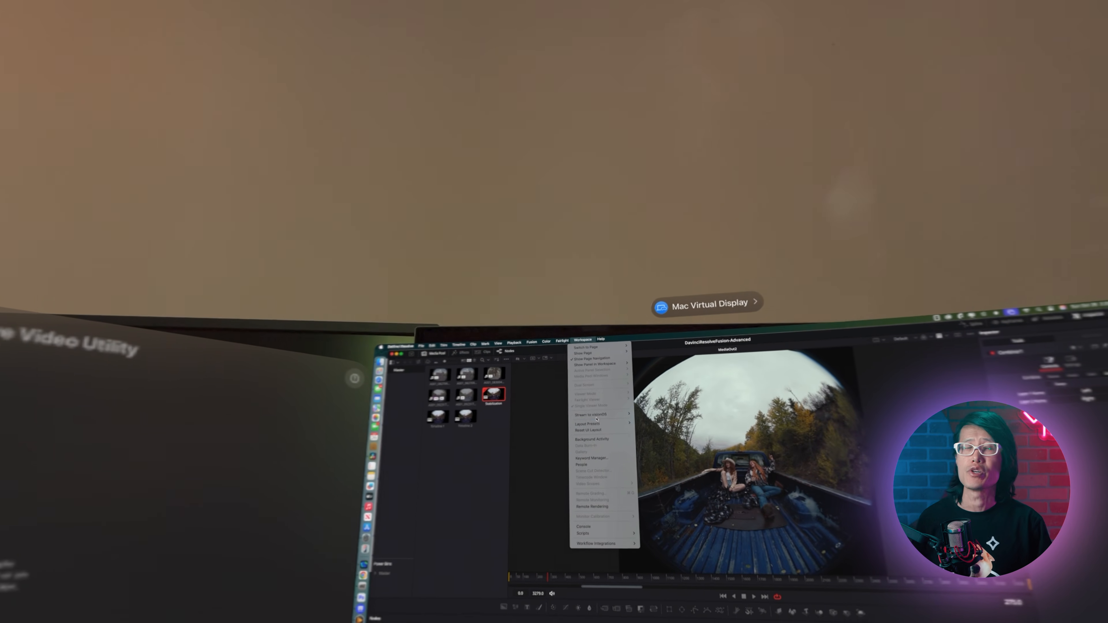
mouse_move(611, 429)
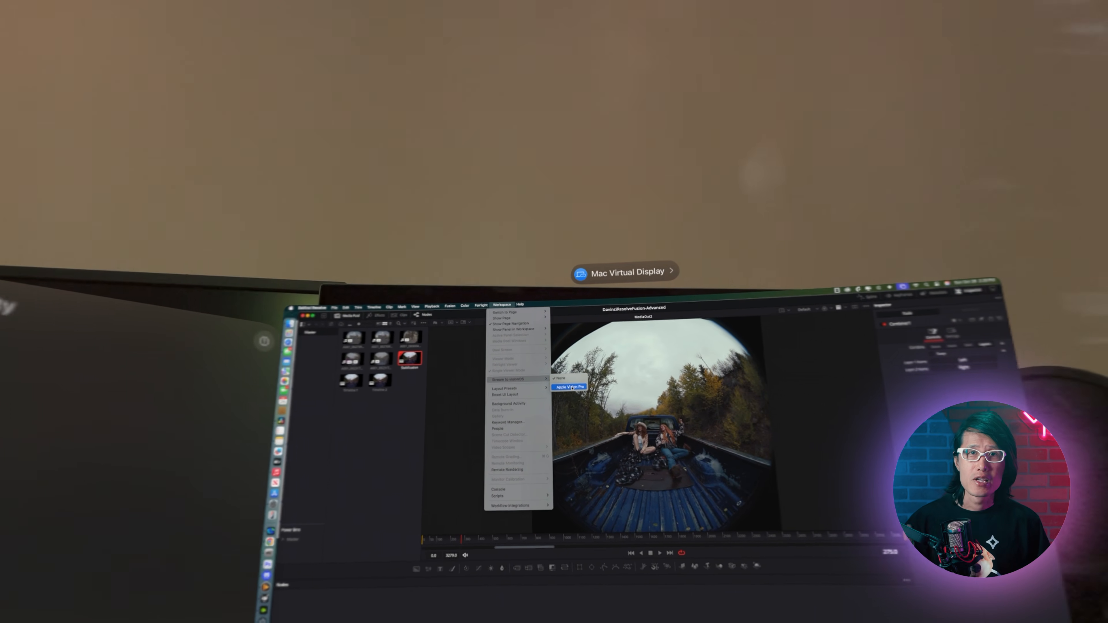
click(617, 396)
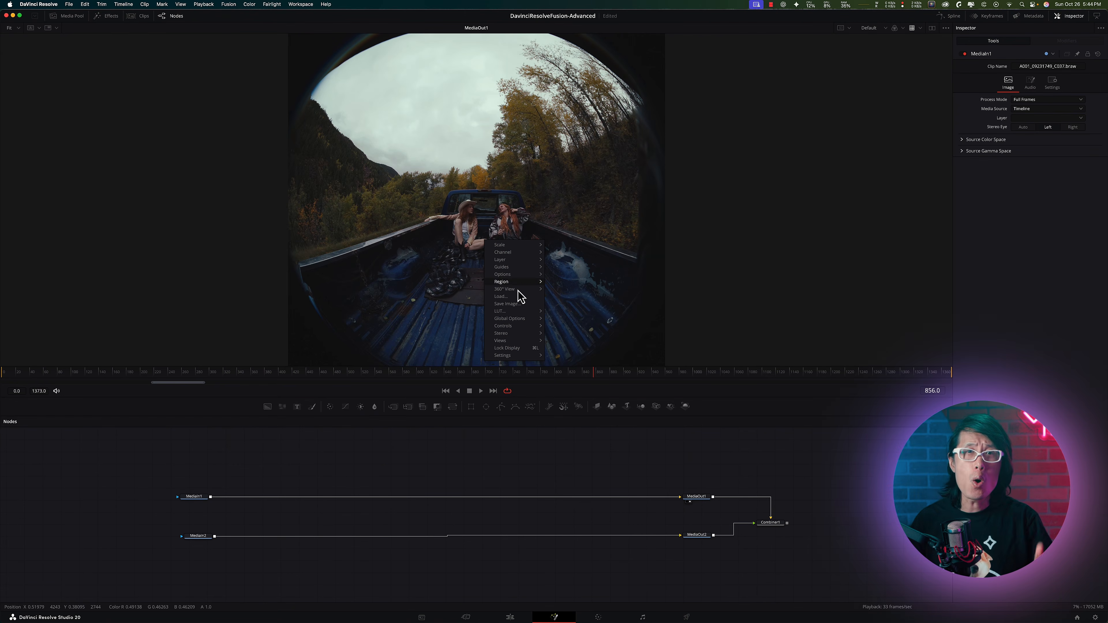
Remove the URSACineImmersive_Film_Gen5_to_Rec709_MonitorLut from the MediaOut1 viewer and play the clip.
mouse_move(526, 314)
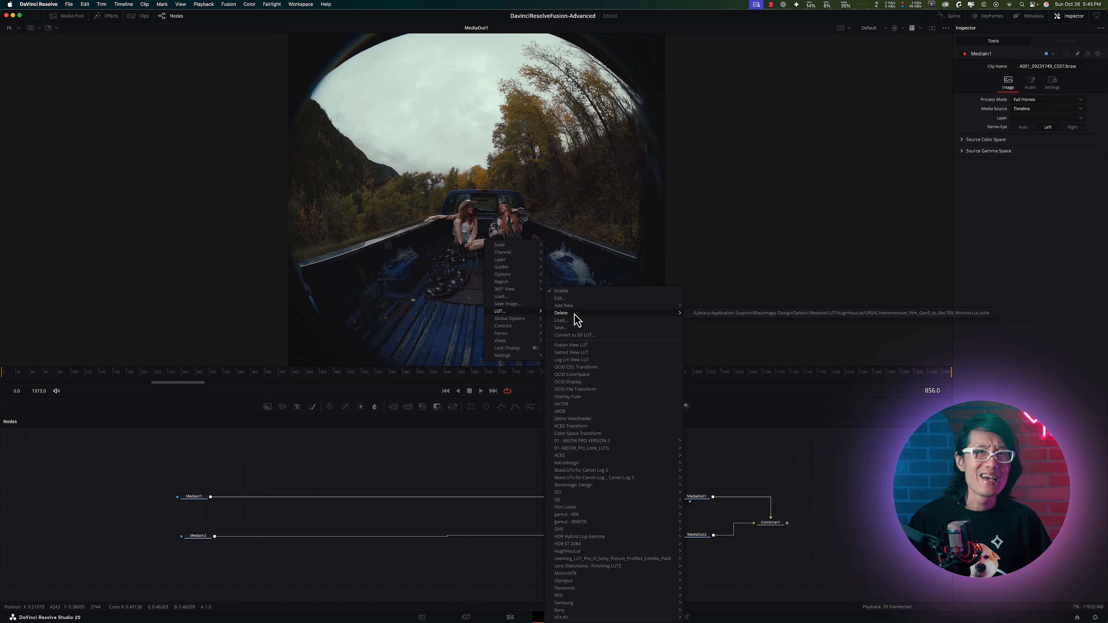
click(701, 314)
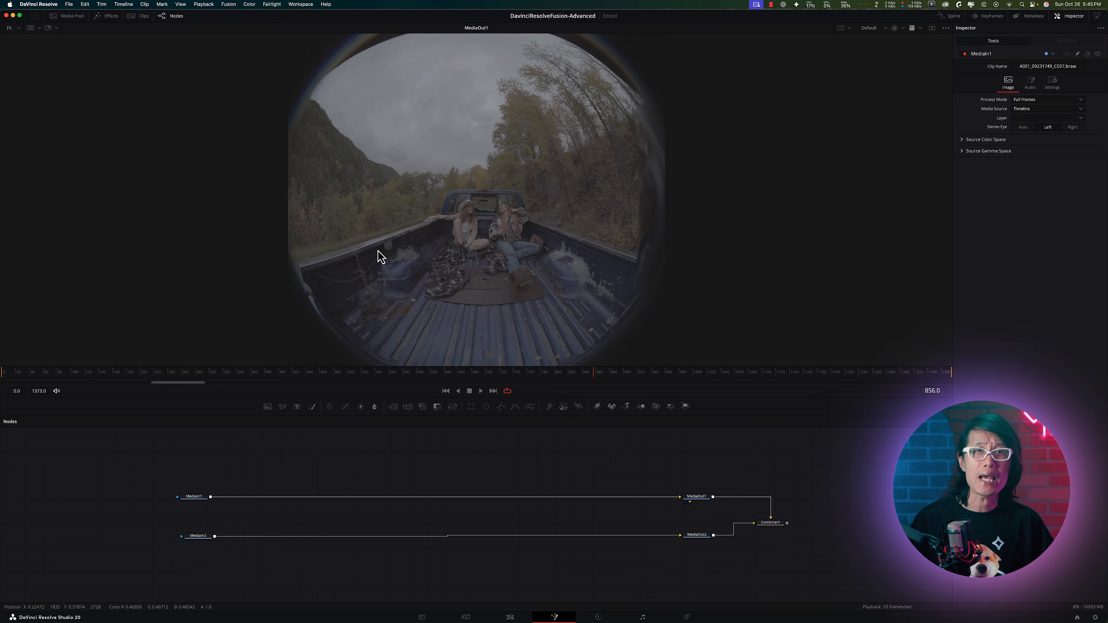
key(space)
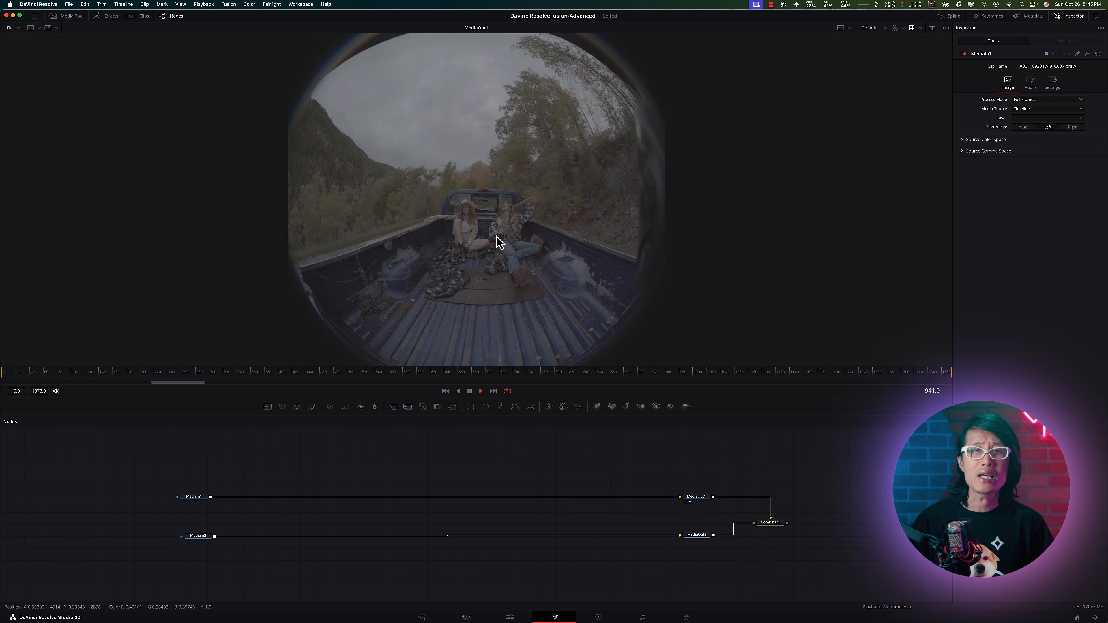
Apply the Blackmagic Gen 5 Film to Video LUT to the MediaOut1 viewer and toggle playback.
right_click(457, 211)
mouse_move(496, 277)
mouse_move(547, 473)
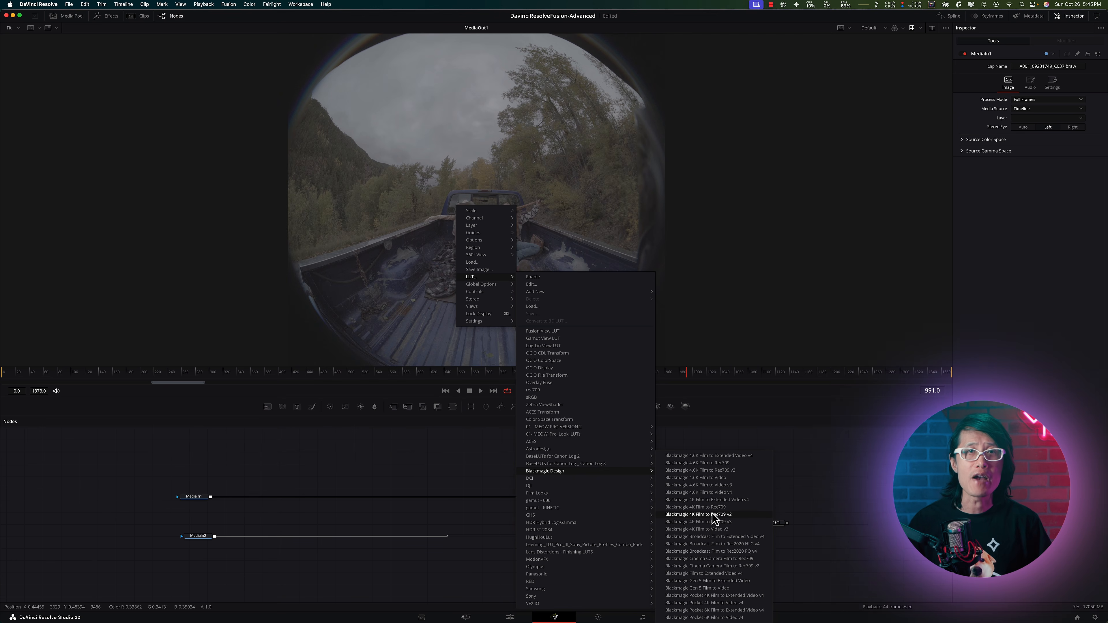
click(709, 589)
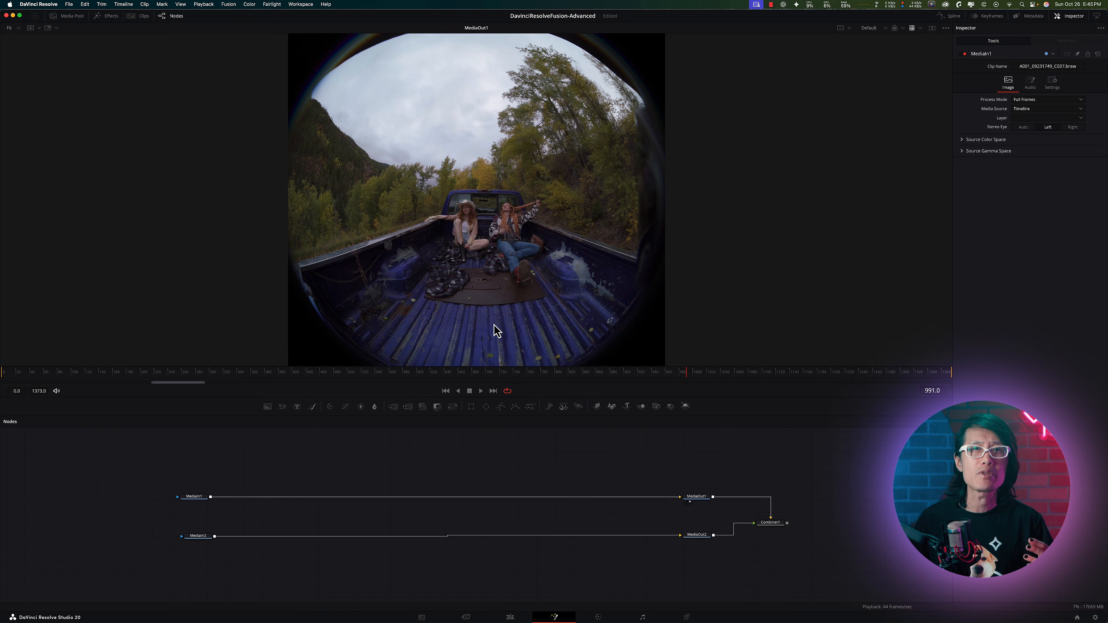
key(space)
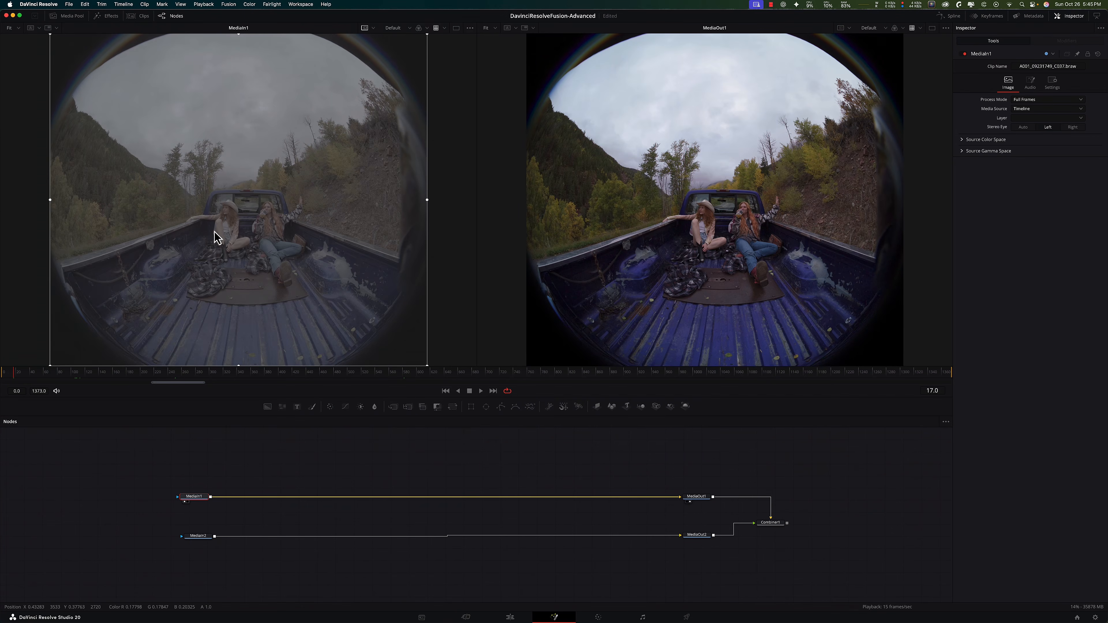
Apply the URSACineImmersive_Film_Gen5_to_Rec709_MonitorLut to the MediaIn1 viewer and play both viewers to compare the looks.
right_click(227, 216)
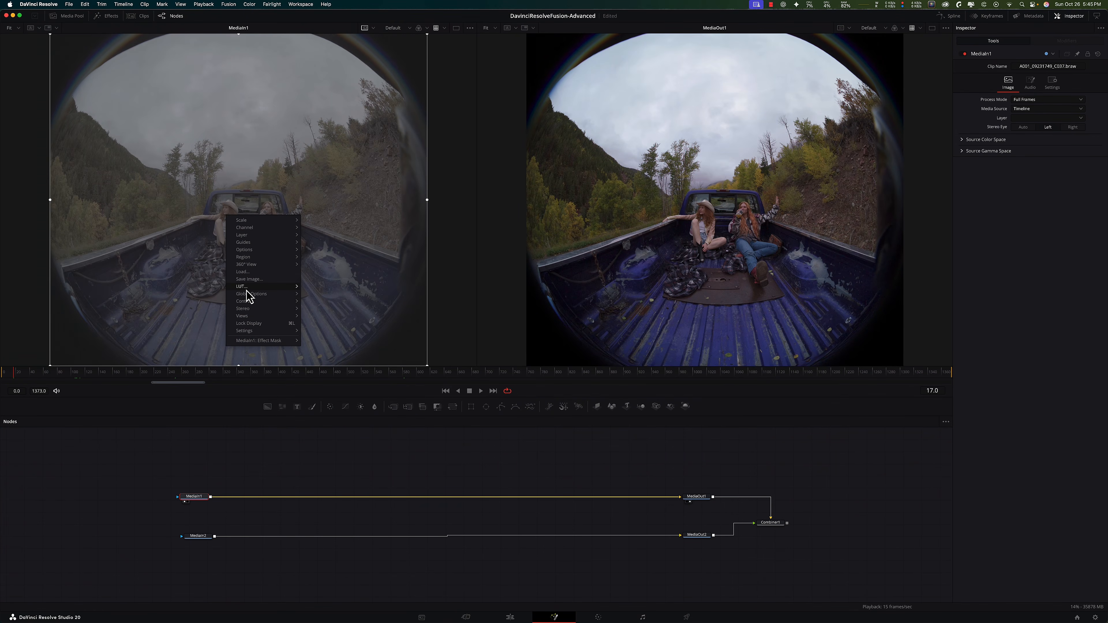
mouse_move(247, 287)
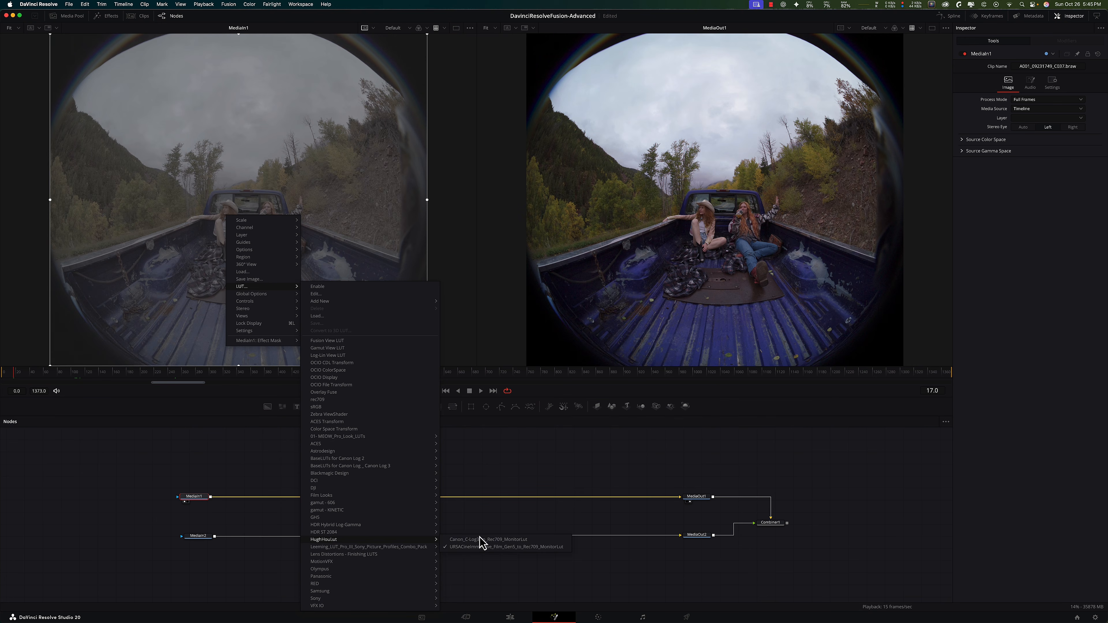
click(484, 547)
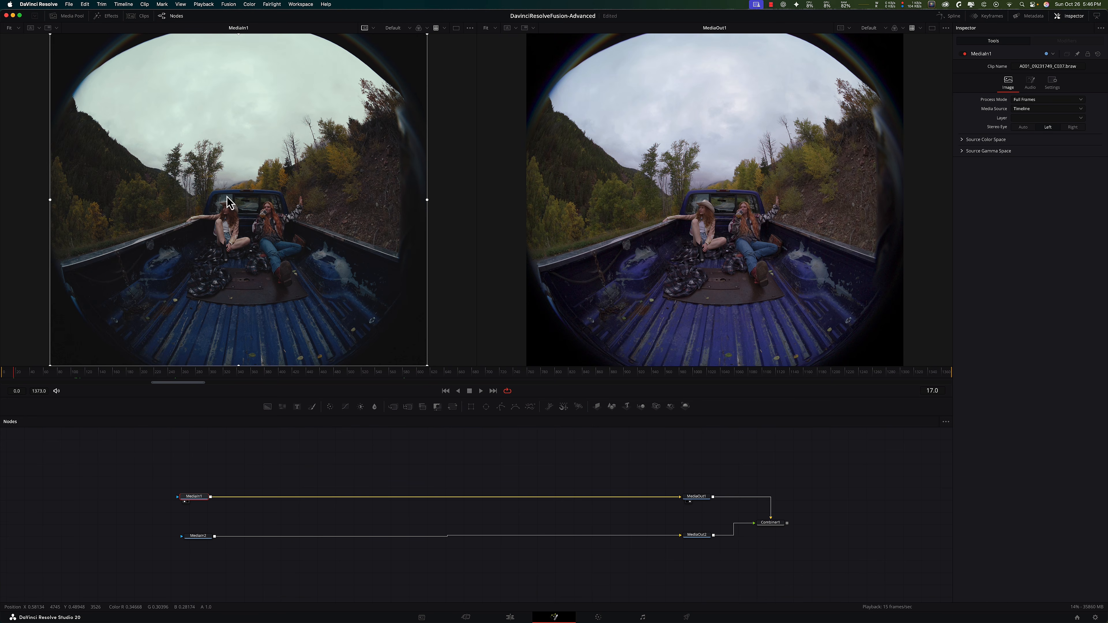
key(space)
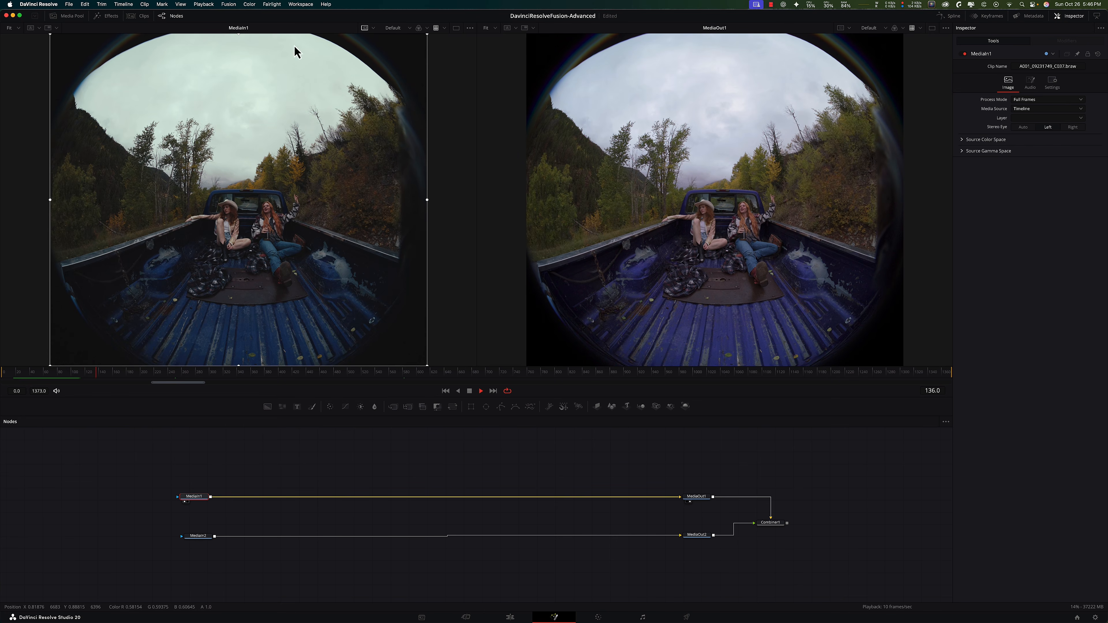
right_click(288, 204)
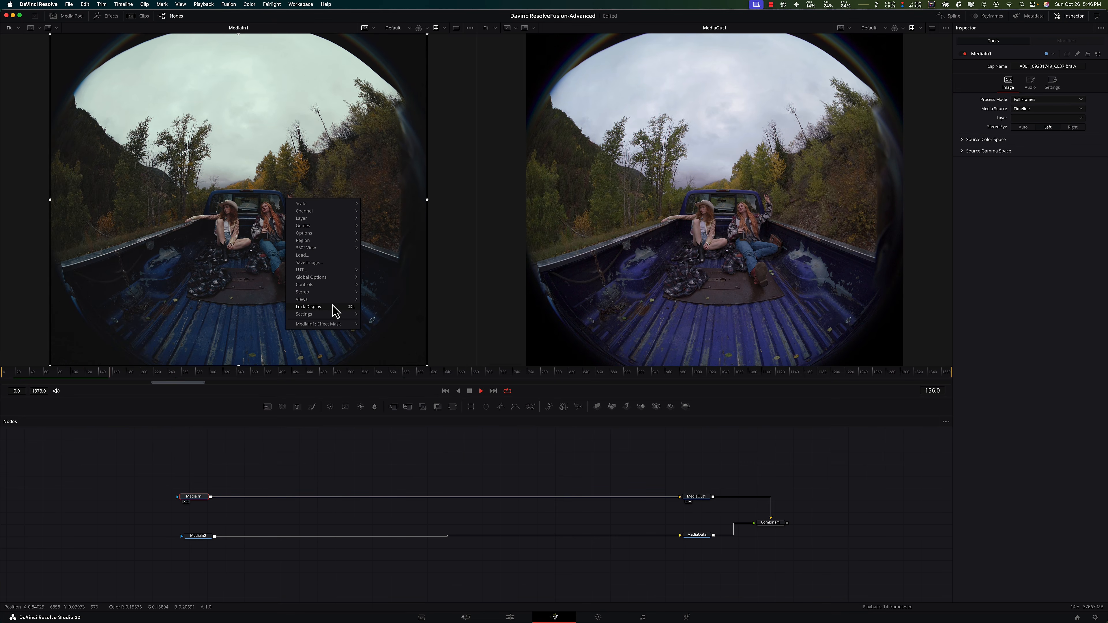
mouse_move(327, 271)
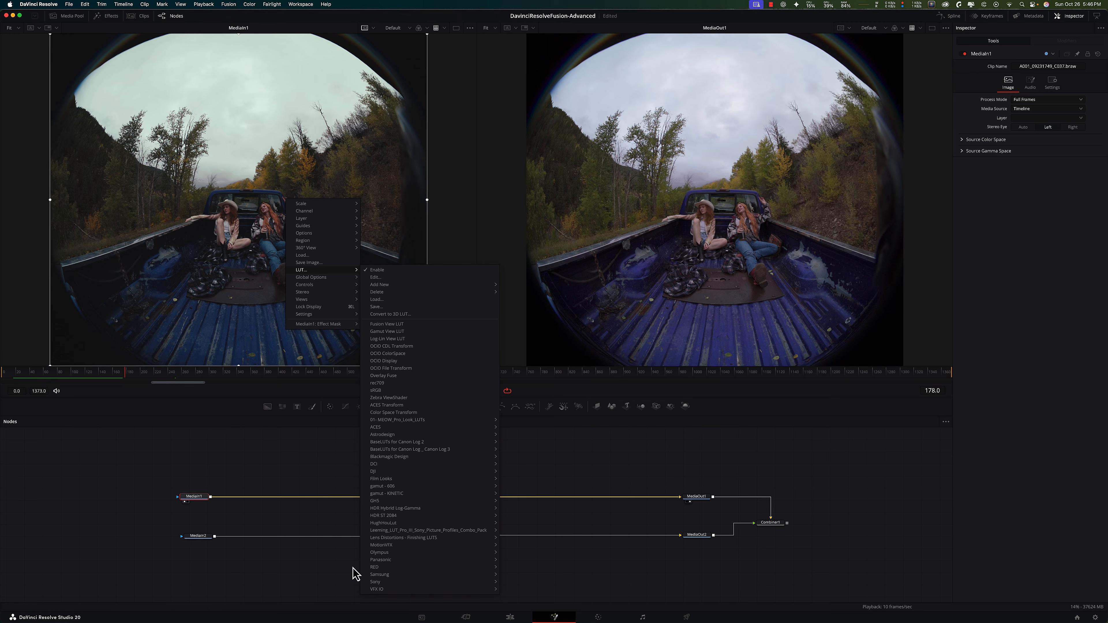
mouse_move(384, 524)
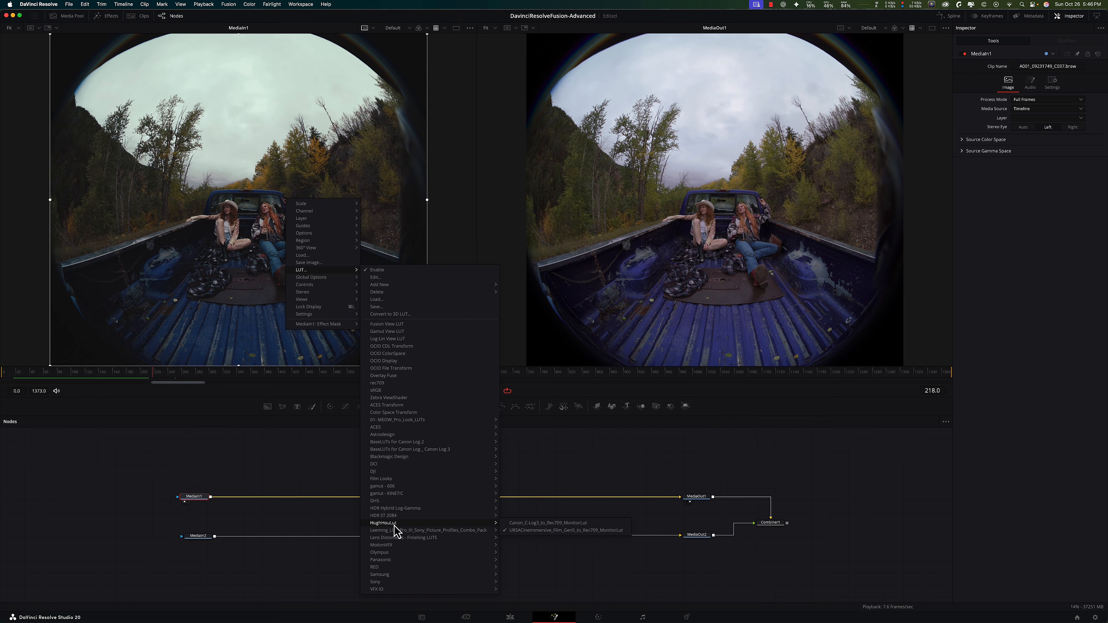
click(217, 282)
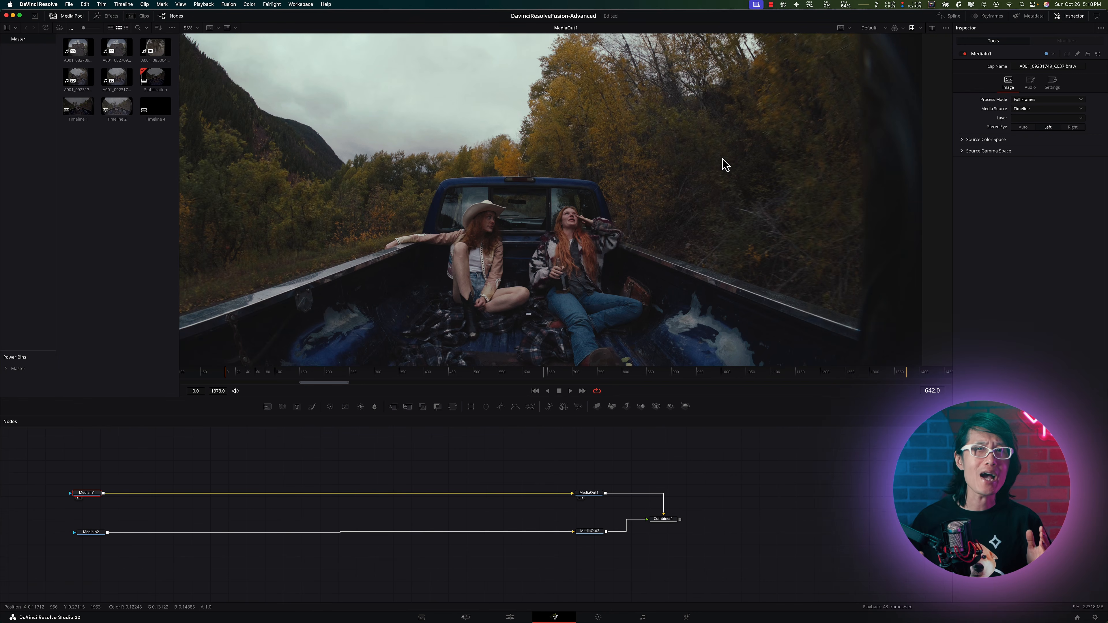
Insert a Resize node after MediaIn1 and reduce its size to 1355 × 1196 with the frame aspect kept.
scroll(725, 180, down, 5)
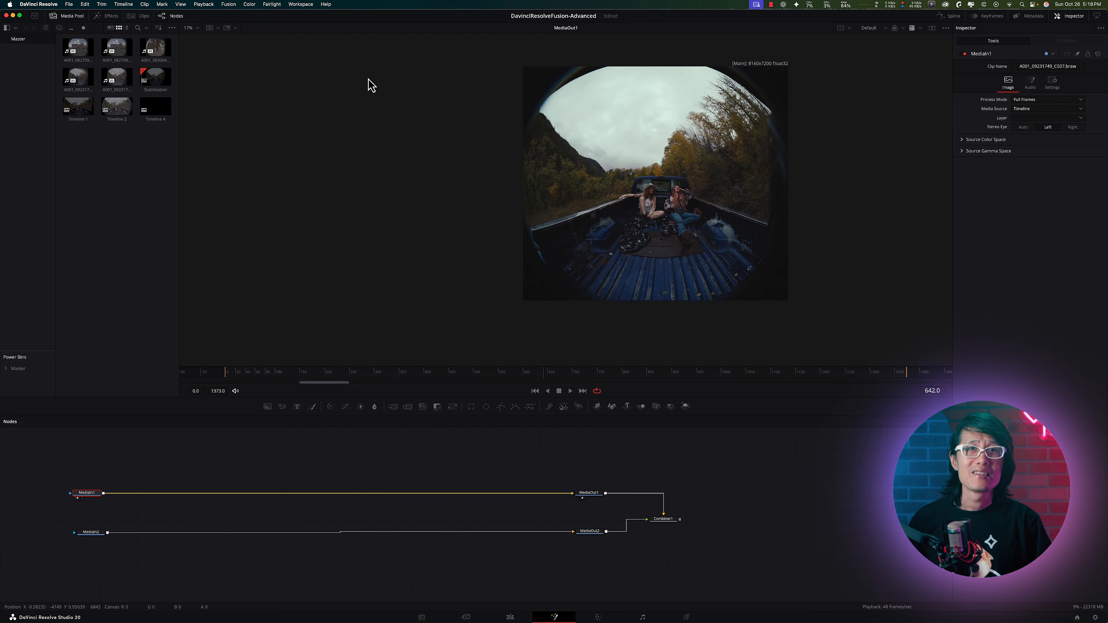
click(197, 39)
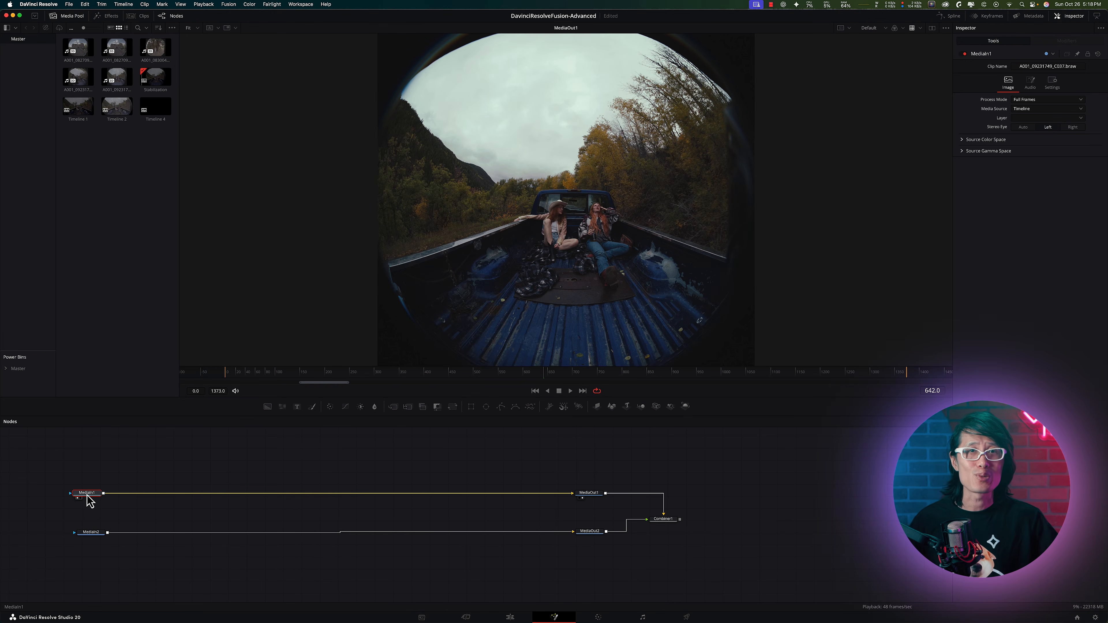
mouse_move(89, 495)
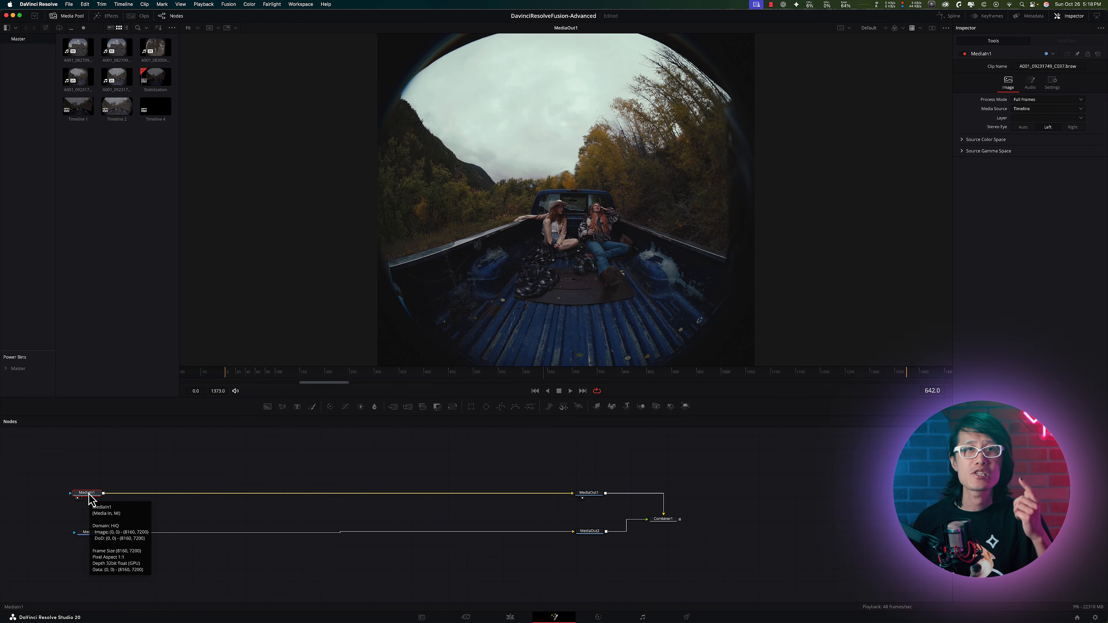
key(shift+space)
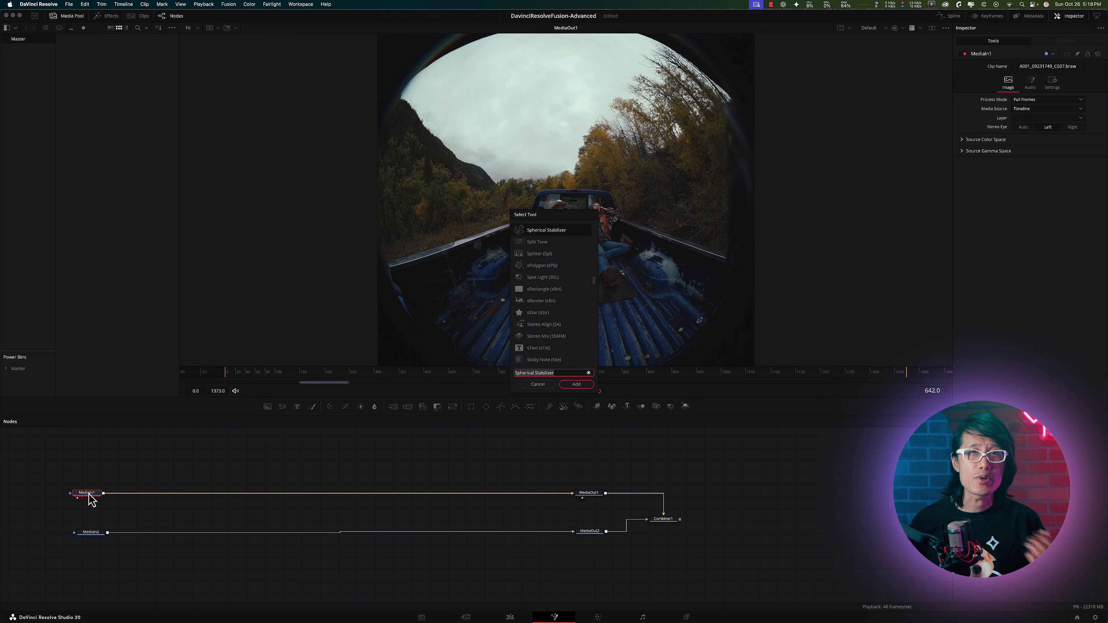
text(resize)
key(Return)
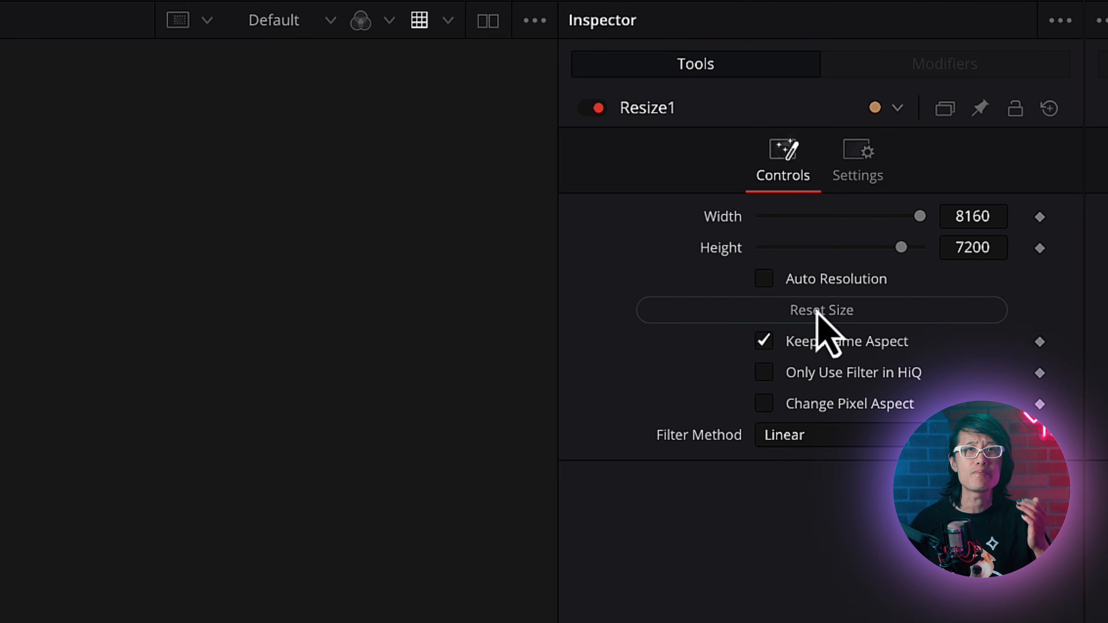
drag(915, 220, 784, 226)
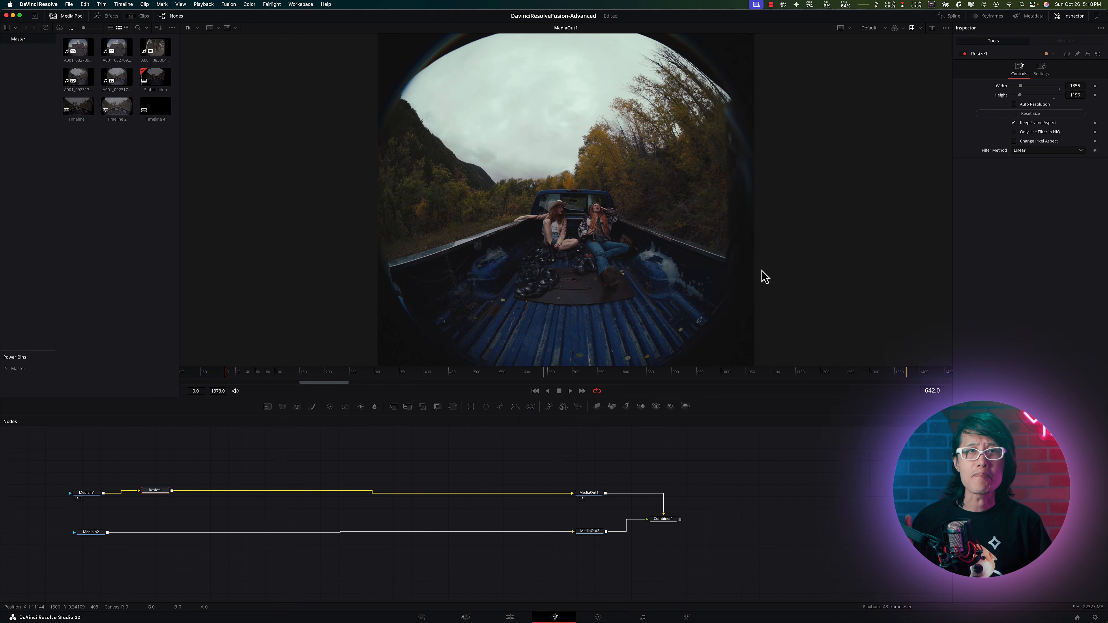
Insert a PanoMap node directly after Resize1.
key(shift+space)
text(apno)
key(BackSpace)
key(BackSpace)
key(BackSpace)
text(pano)
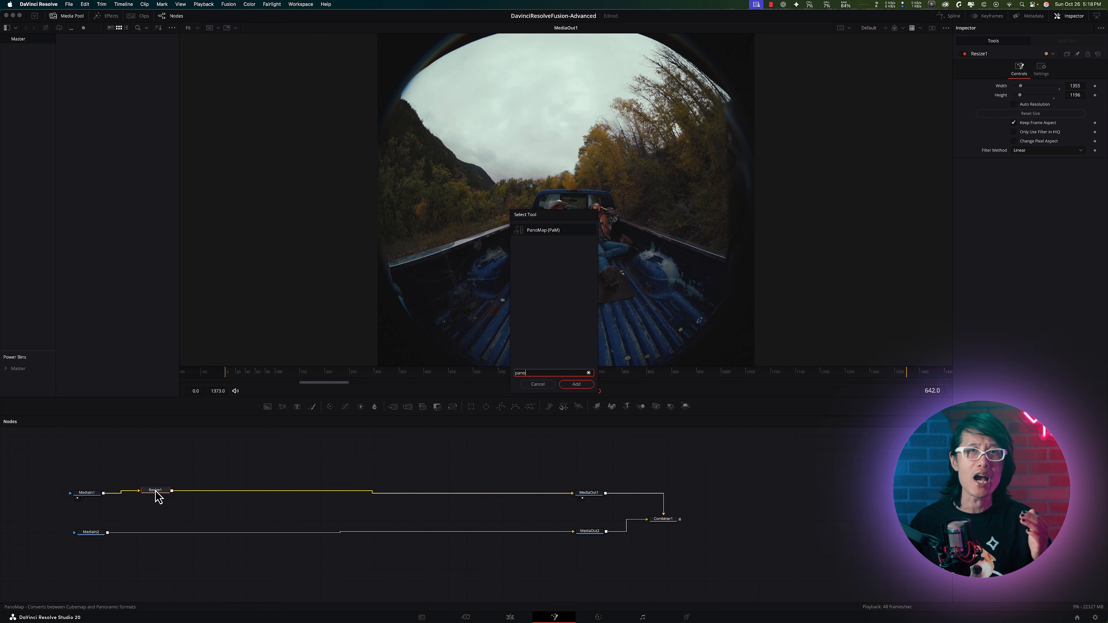
key(Return)
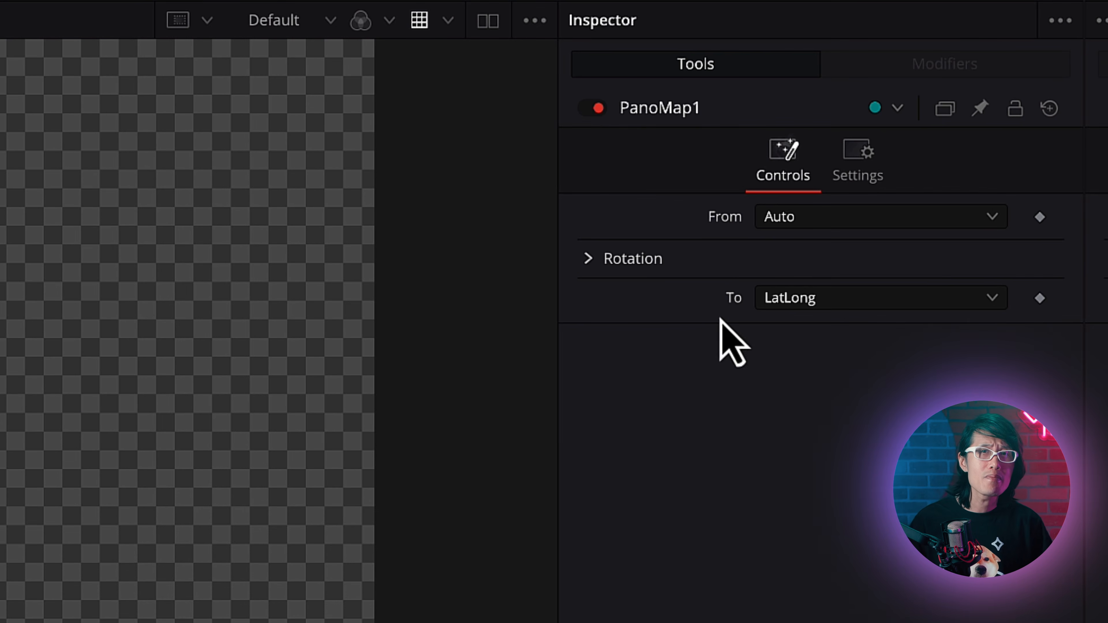
Set PanoMap1 to convert from Immersive to VR180.
click(805, 219)
click(812, 443)
click(805, 305)
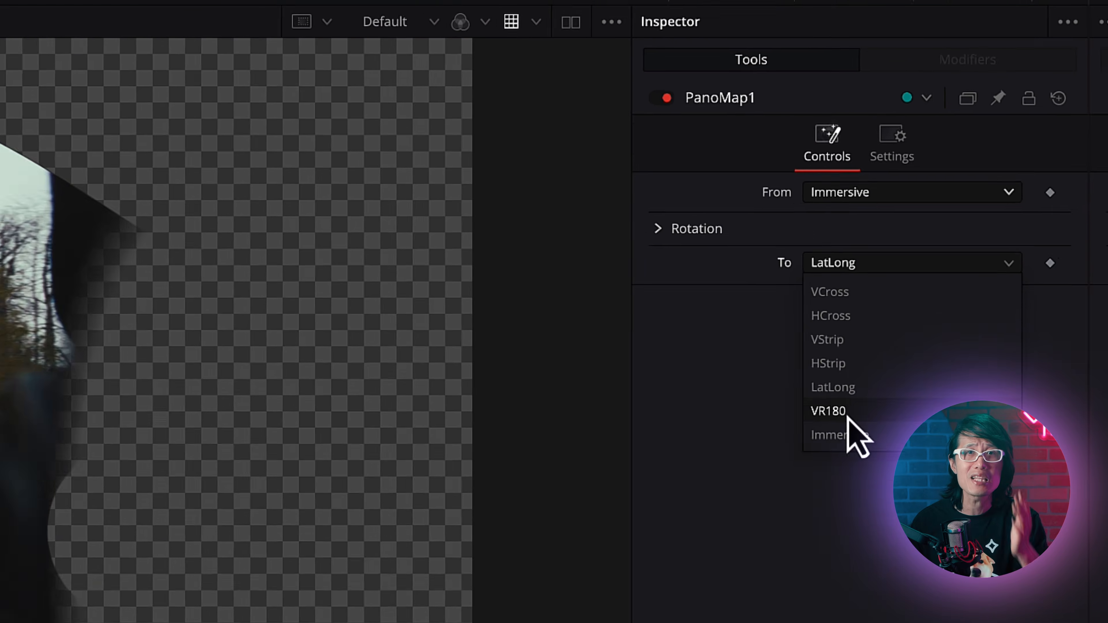
click(786, 469)
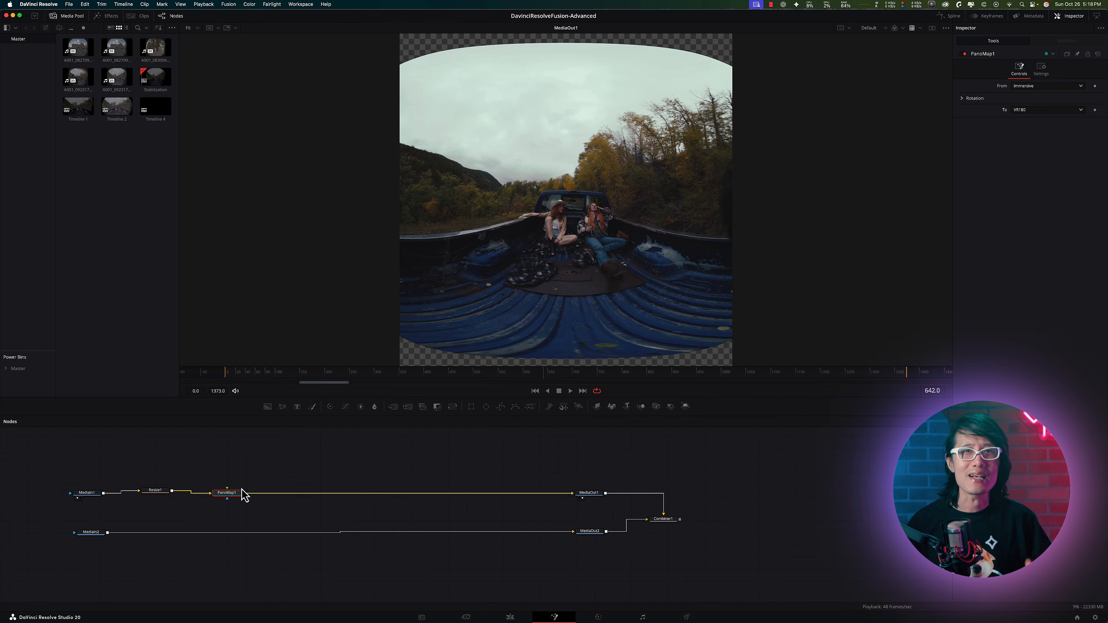
Insert a Spherical Stabilizer node after PanoMap1.
key(shift+space)
text(pano)
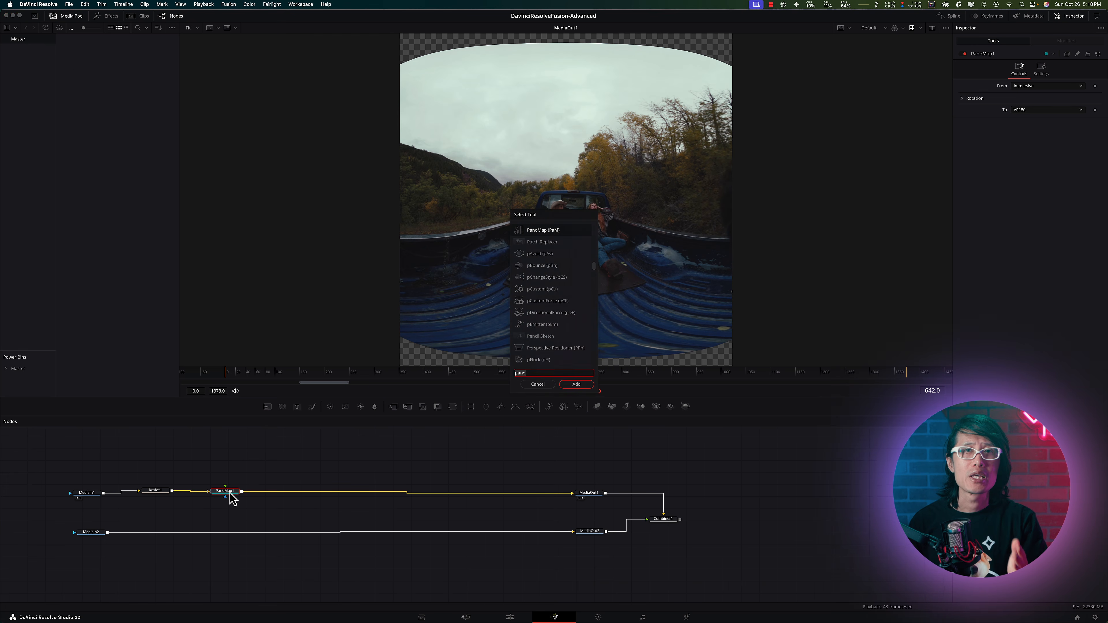
text(ri)
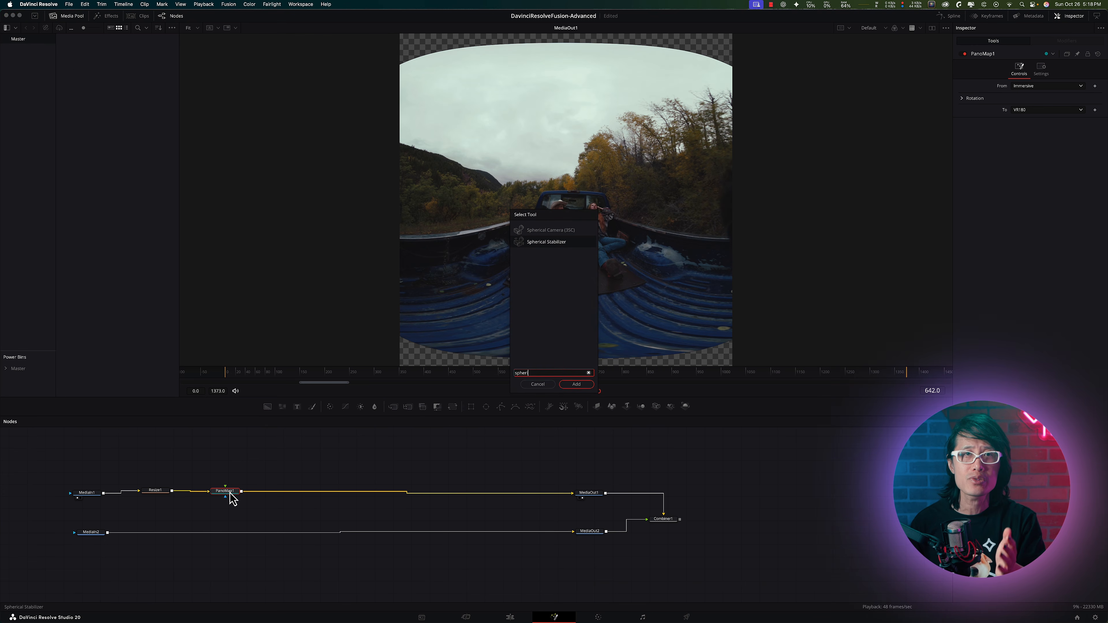
key(Return)
right_click(308, 466)
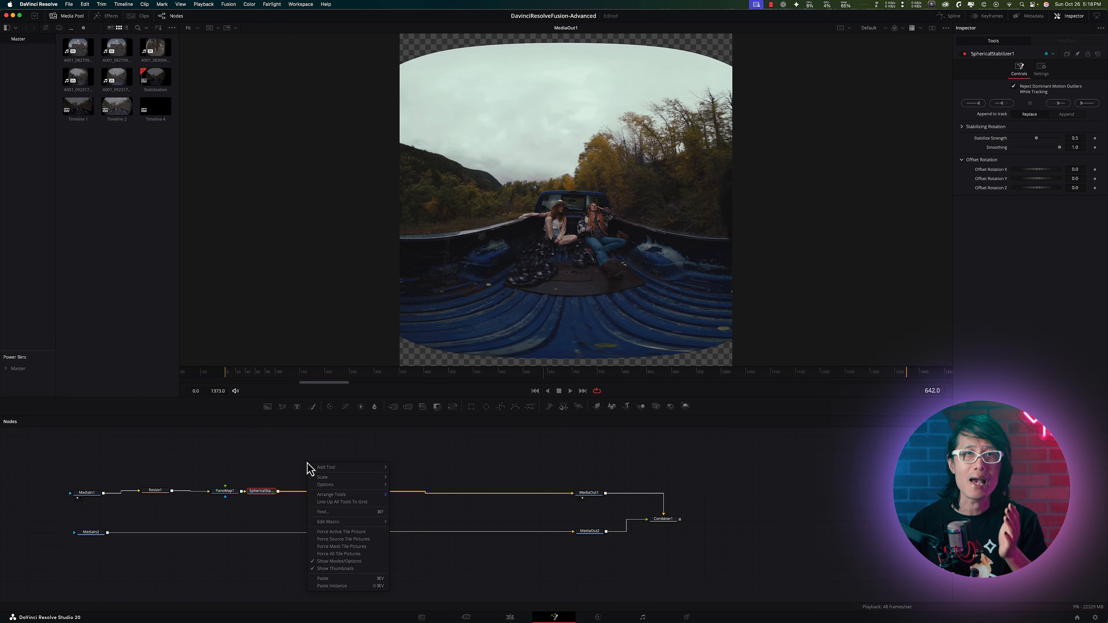
mouse_move(359, 466)
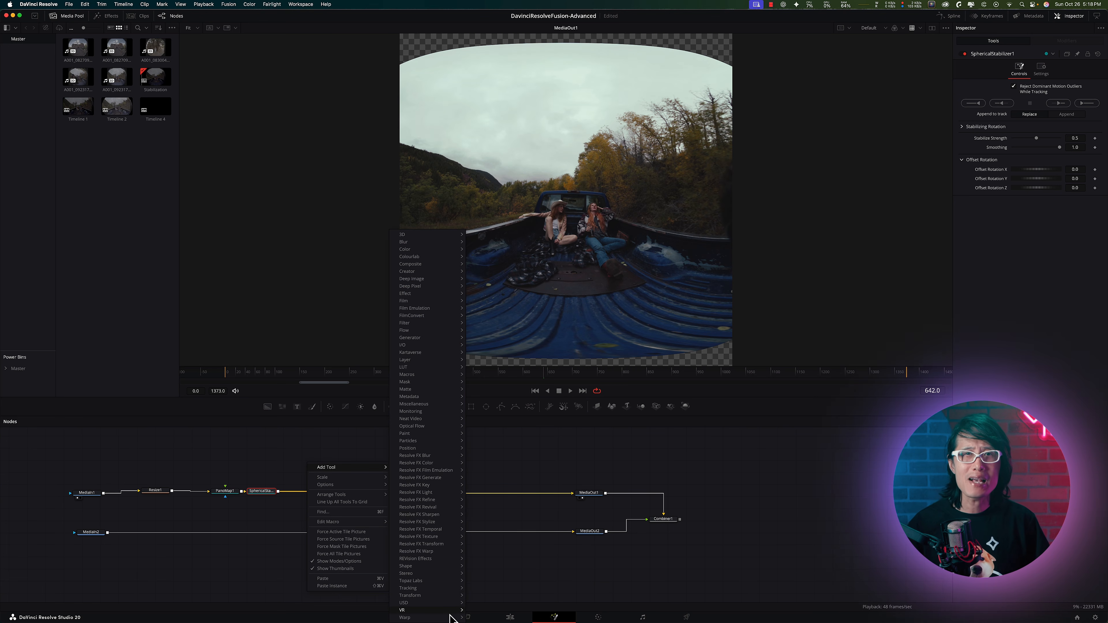
click(574, 585)
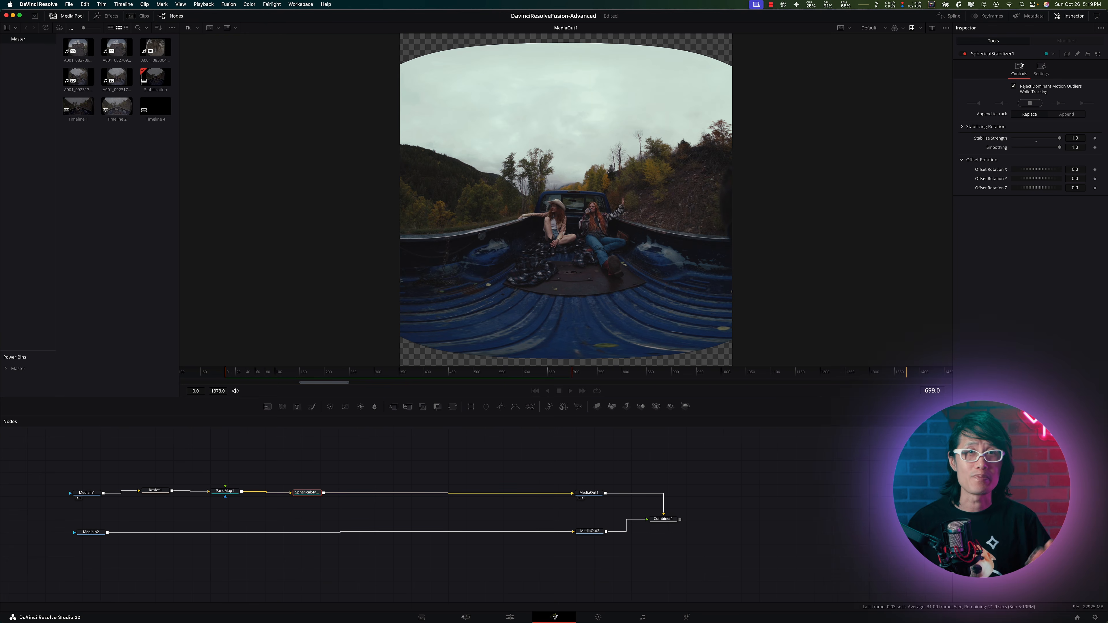
Duplicate the PanoMap1 node and insert the copy directly after the Spherical Stabilizer node.
click(225, 491)
key(super+c)
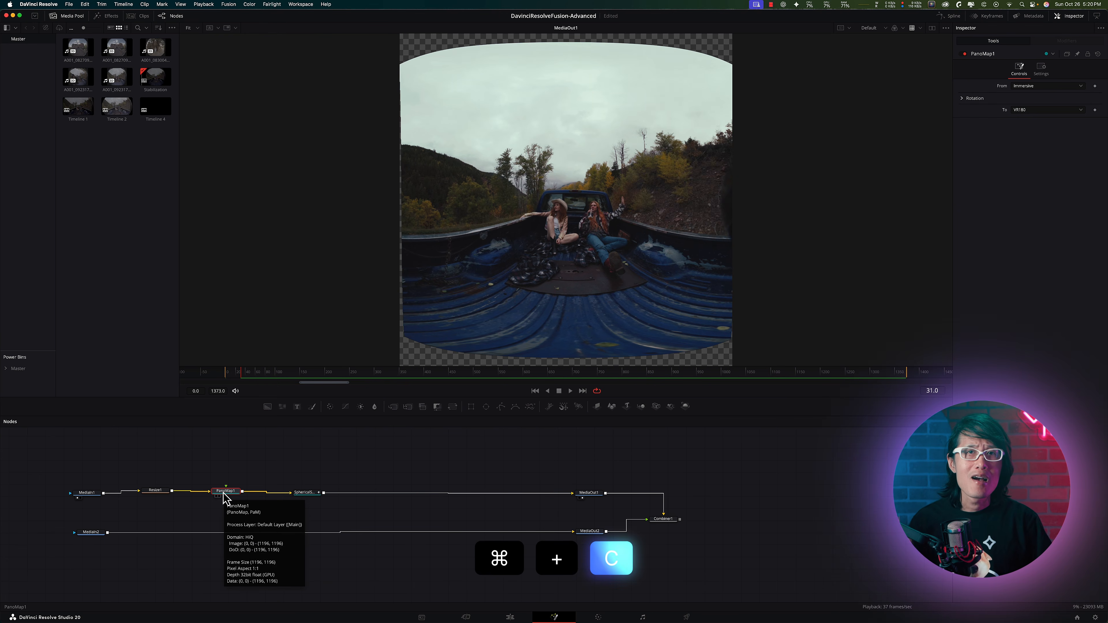
click(305, 494)
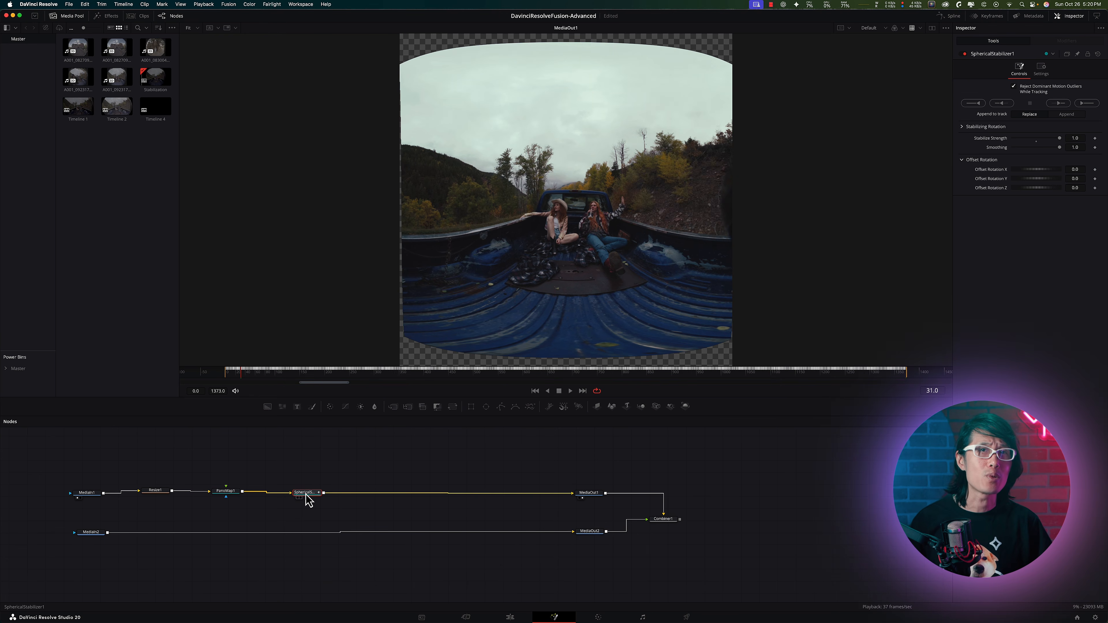
key(super+v)
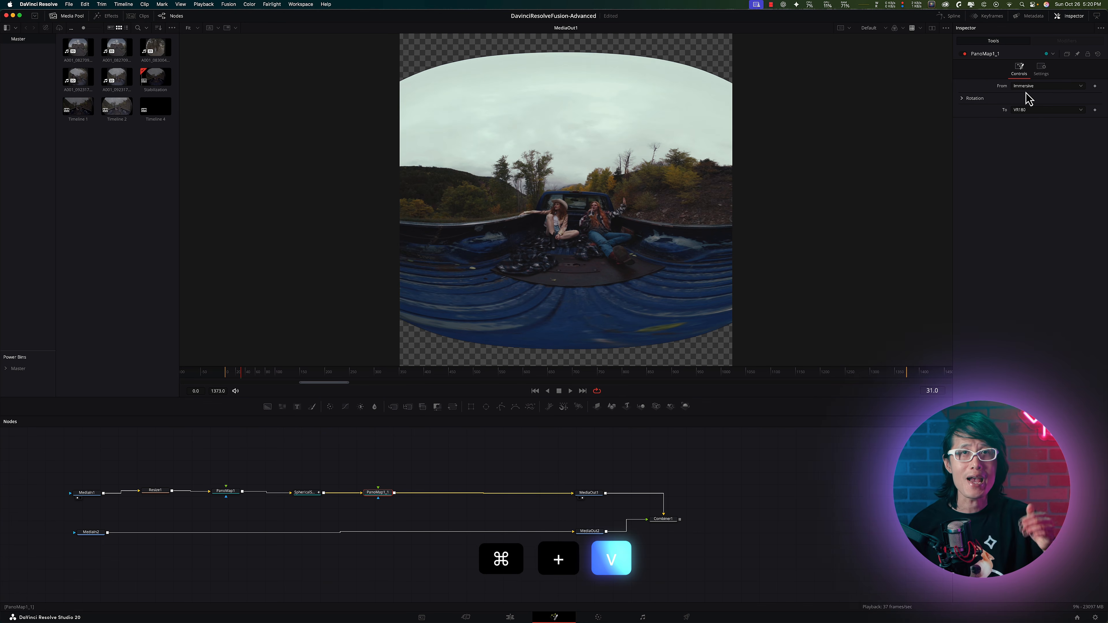
Set the duplicated PanoMap node to convert from VR180 back to Immersive.
click(1027, 87)
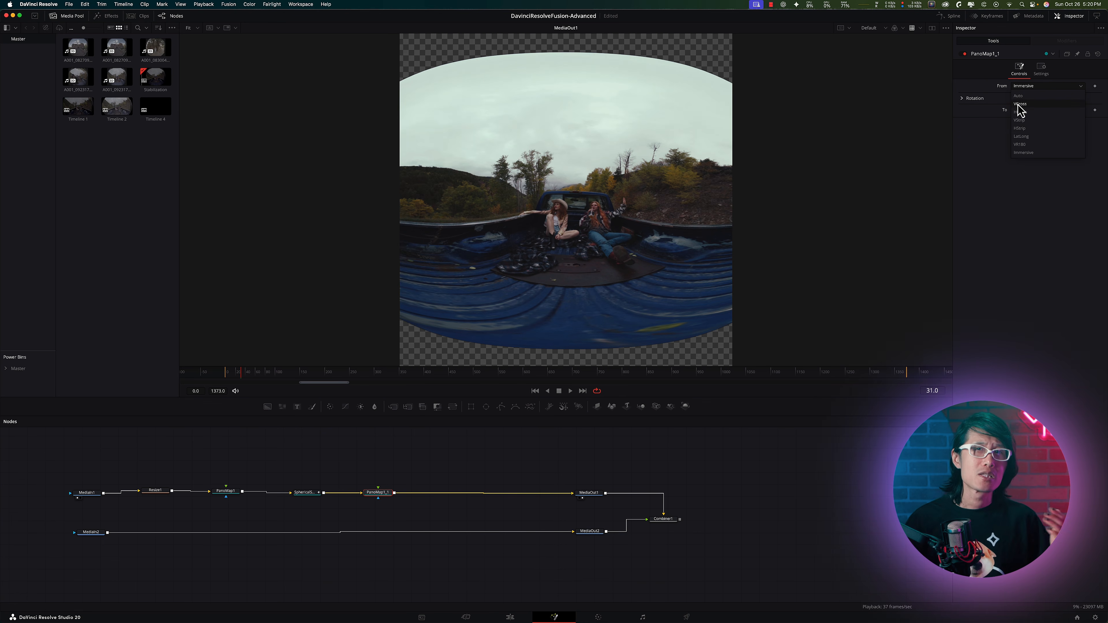
click(1025, 144)
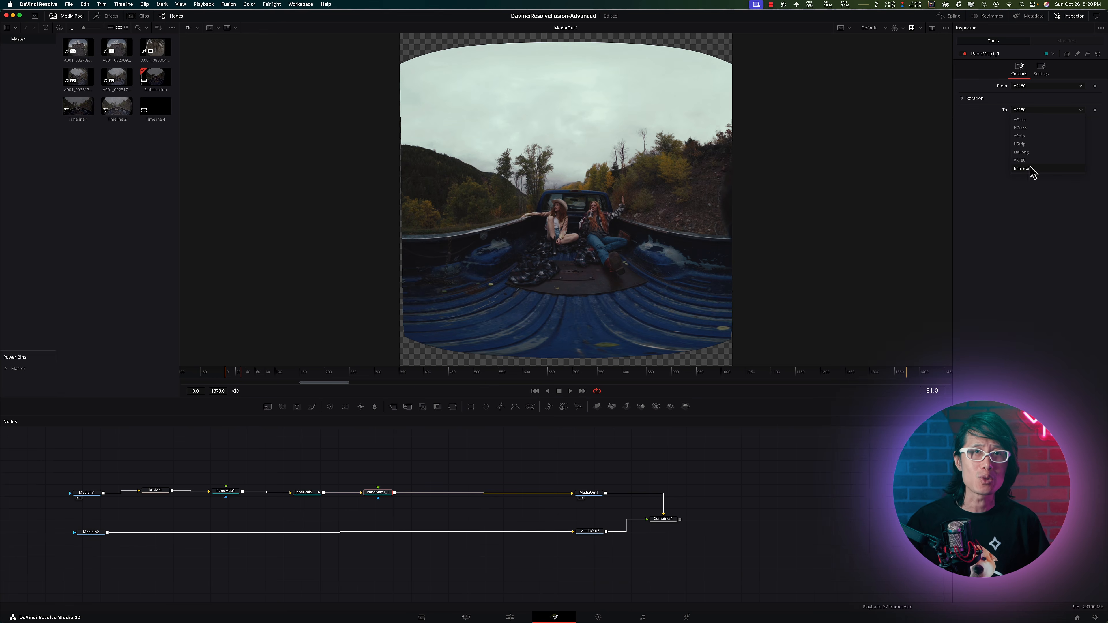
click(1026, 169)
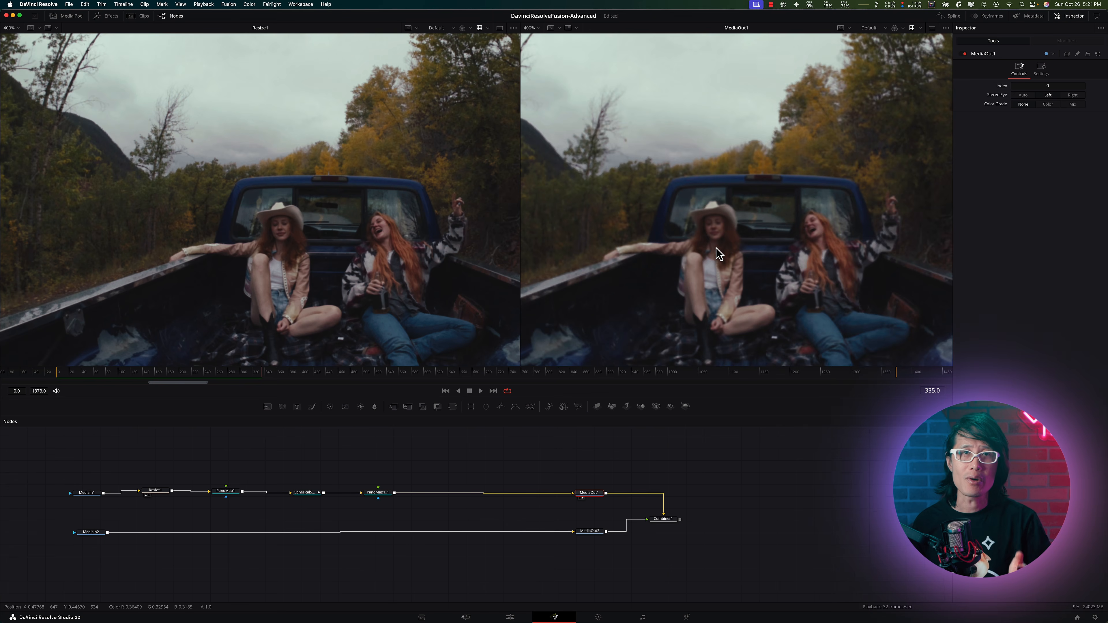
Compare the Resize1 and MediaOut1 views across the truck bed and play the shot from the start.
drag(716, 248, 470, 241)
drag(348, 238, 543, 238)
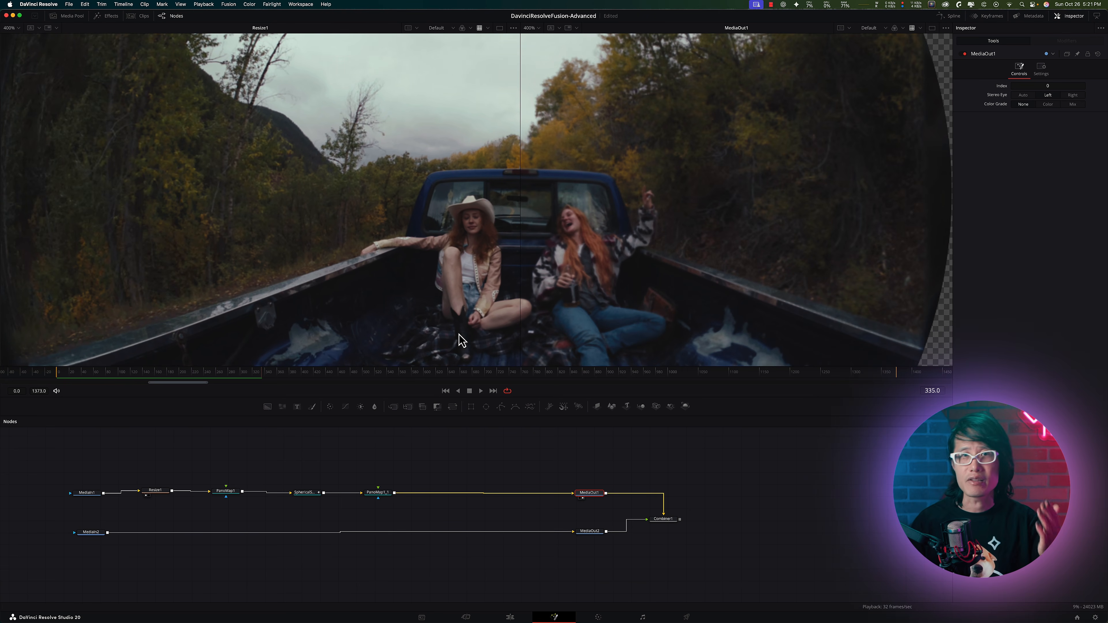
click(445, 391)
click(481, 391)
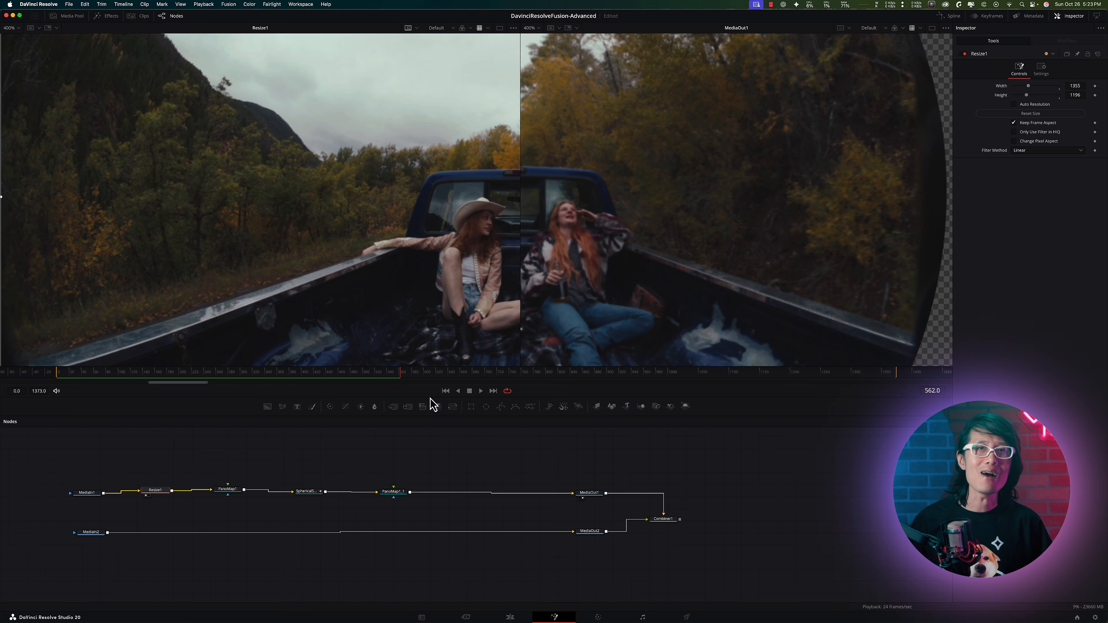
Disable the Resize1 node and show the full MediaOut1 frame fitted in a single viewer.
click(965, 53)
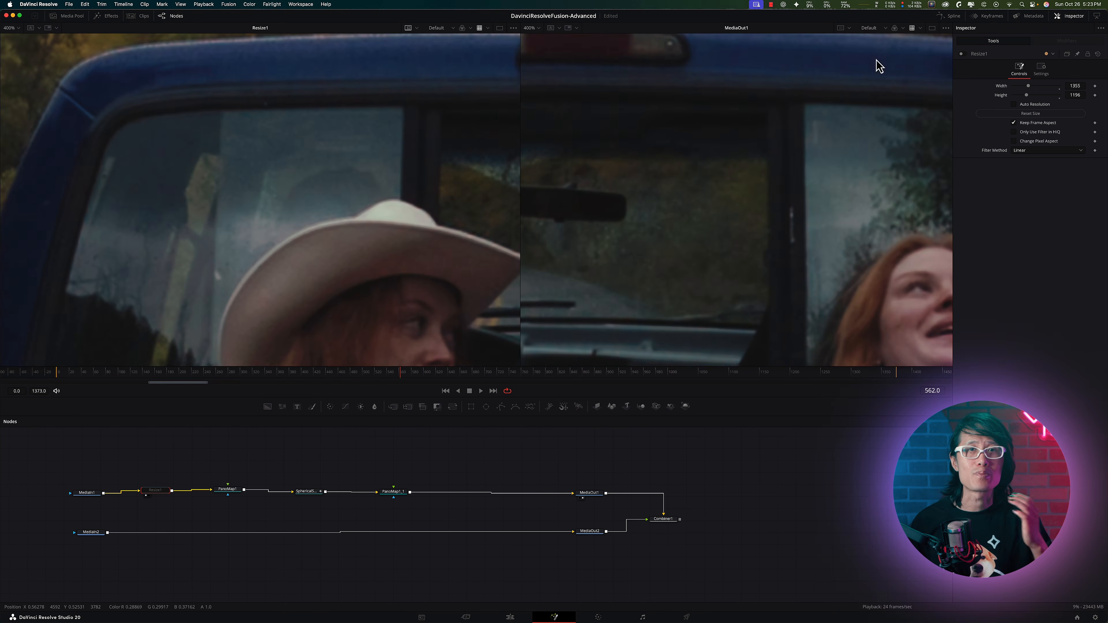
click(932, 28)
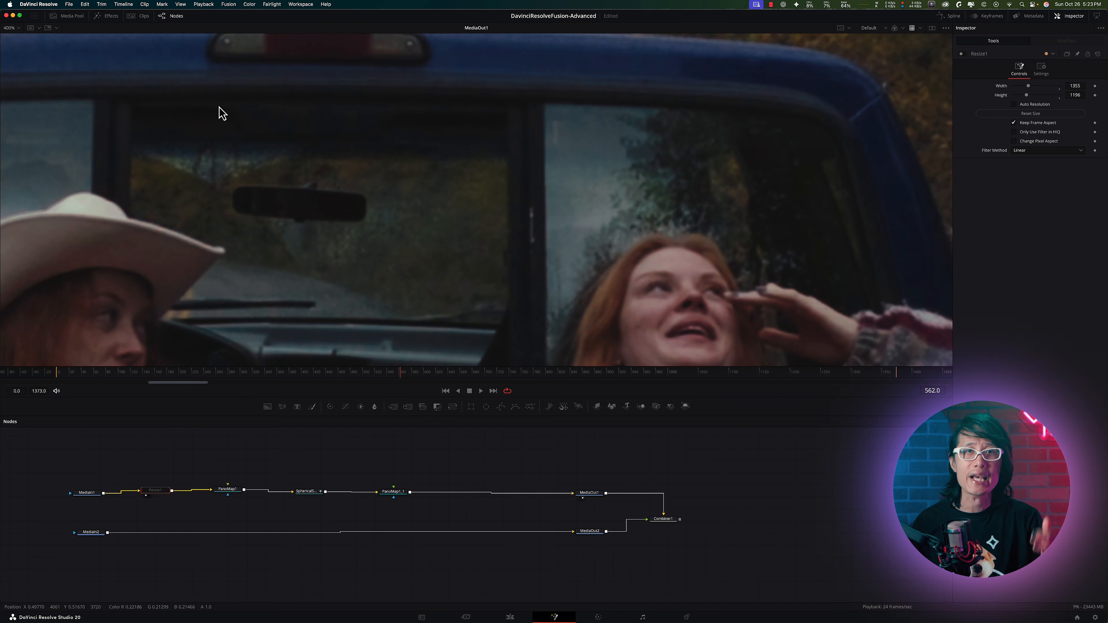
click(18, 28)
click(18, 38)
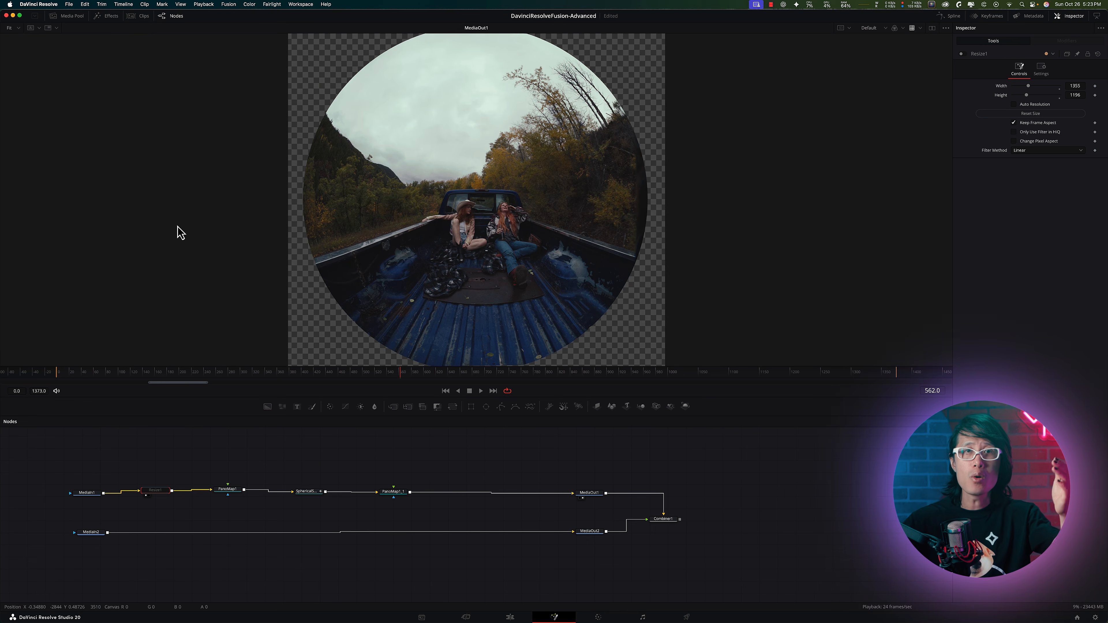
Duplicate the Resize, PanoMap and Spherical Stabilizer chain, connect it between MediaIn2 and MediaOut2, and play the result.
drag(127, 466, 438, 515)
click(372, 576)
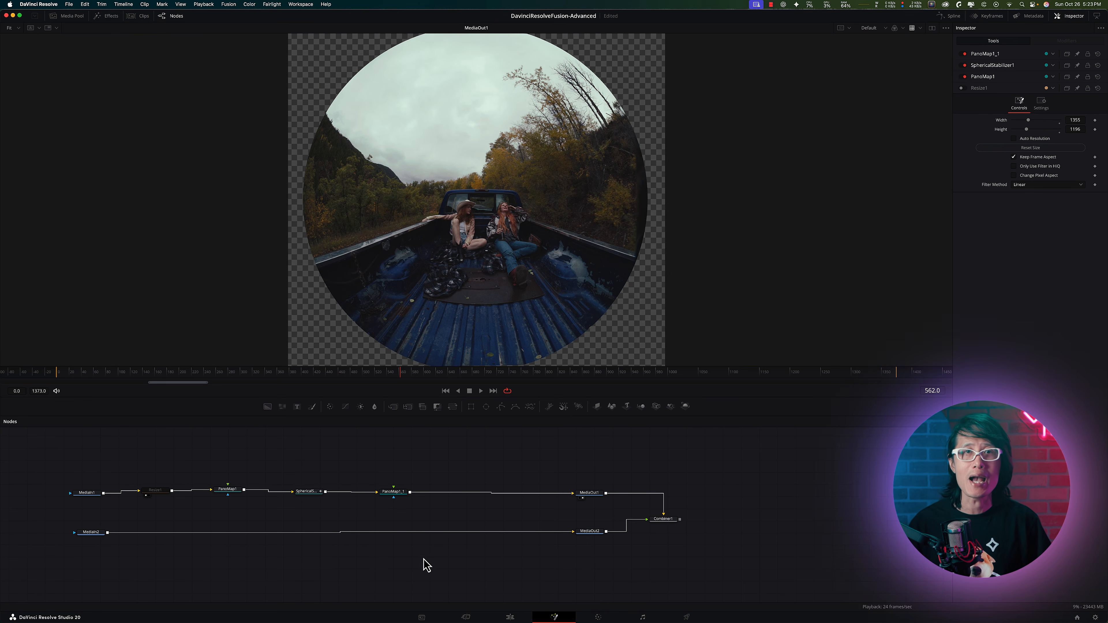
key(cmd+v)
drag(575, 539, 282, 569)
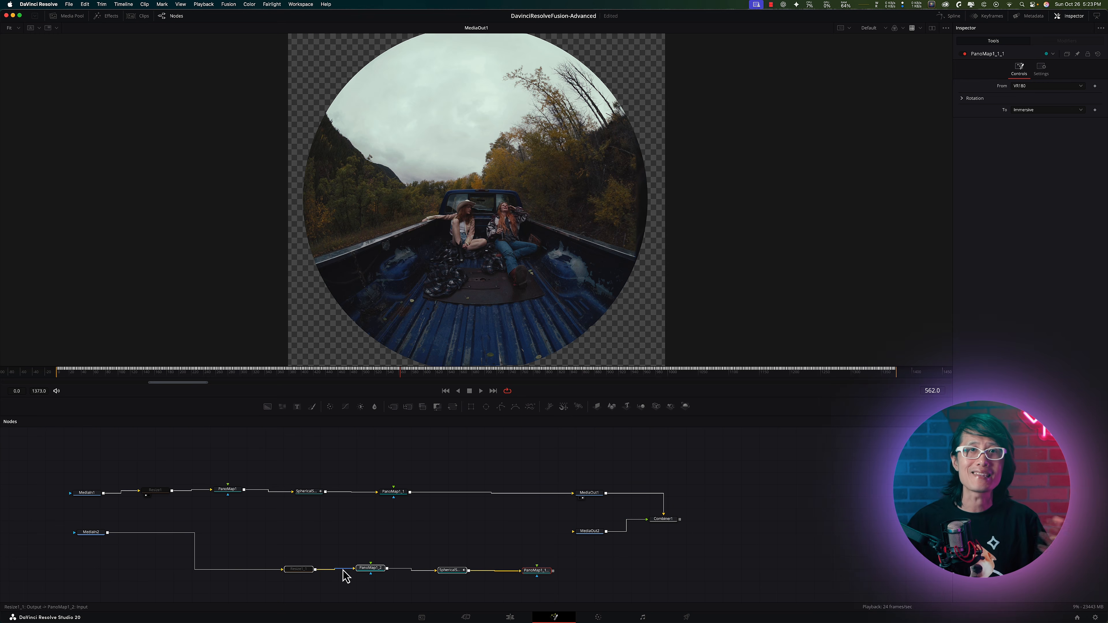
drag(554, 572, 586, 532)
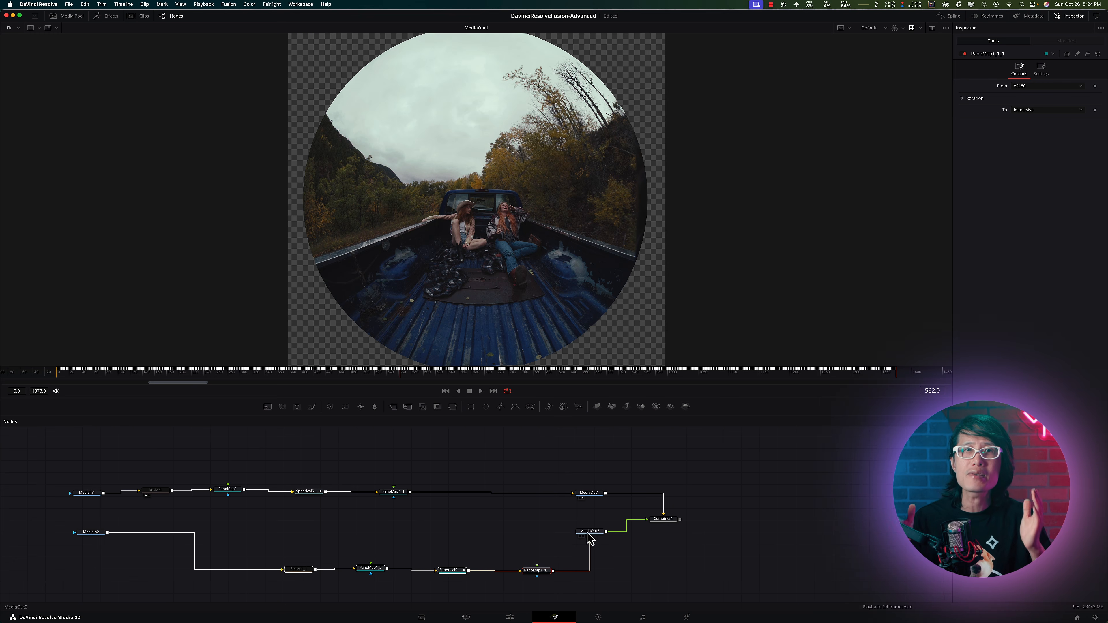
key(space)
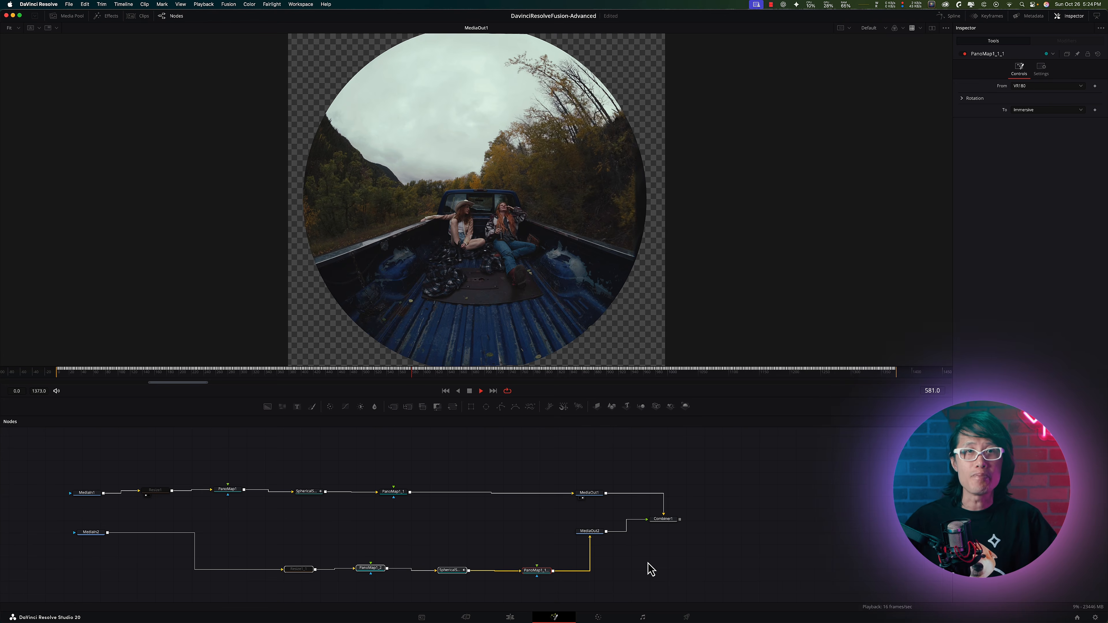
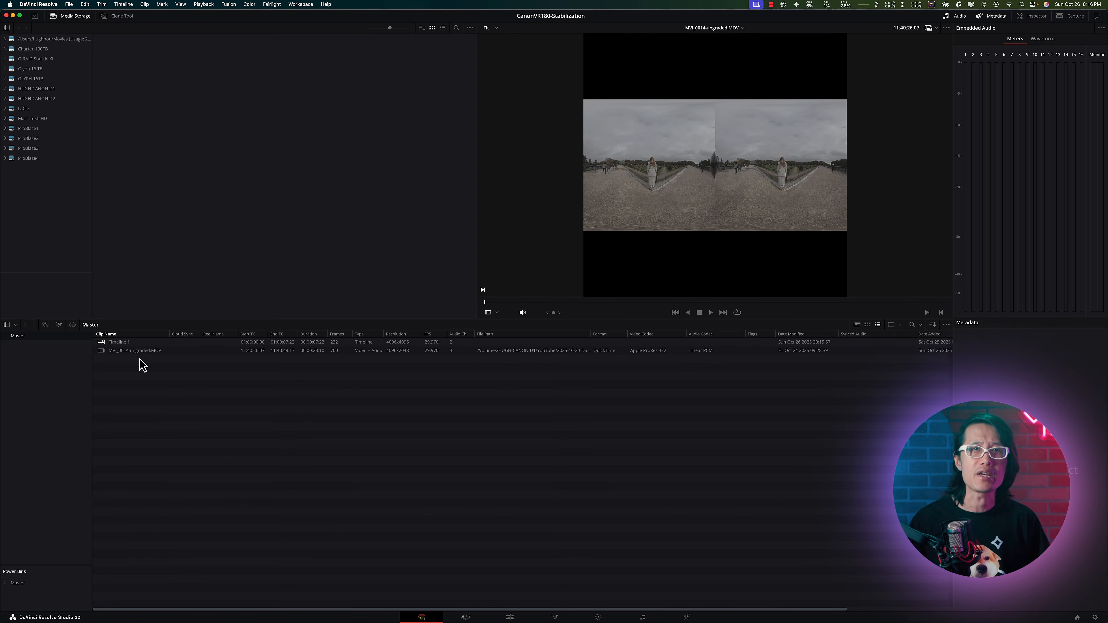
Set the MVI_0014-ungraded.MOV clip attributes to Side by Side stereoscopic mode and Equirectangular 180° projection.
right_click(139, 352)
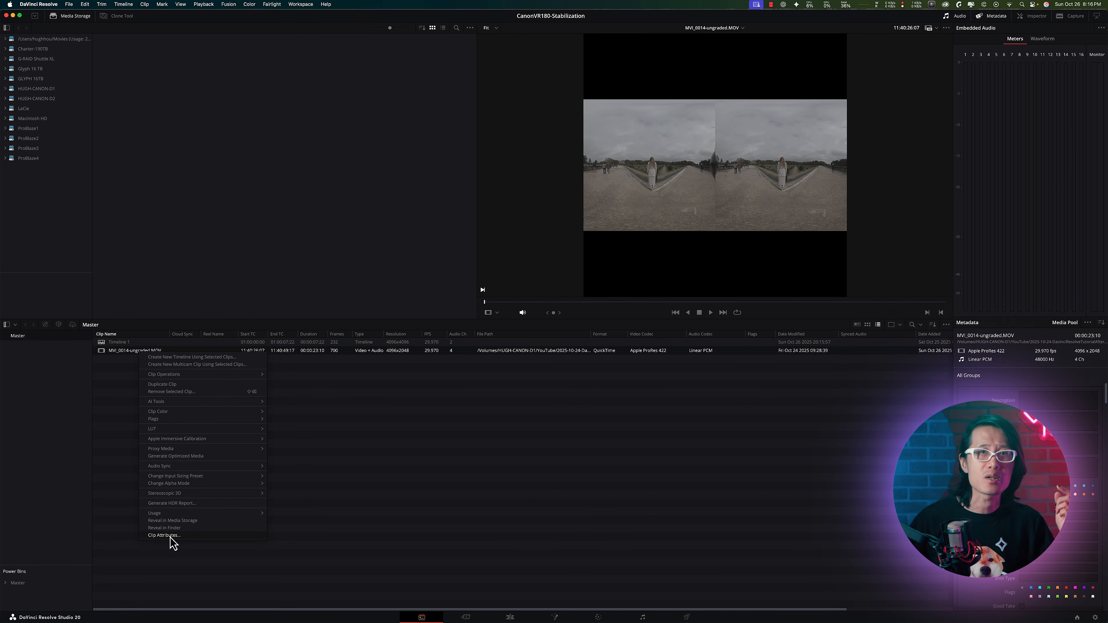
click(164, 535)
click(530, 281)
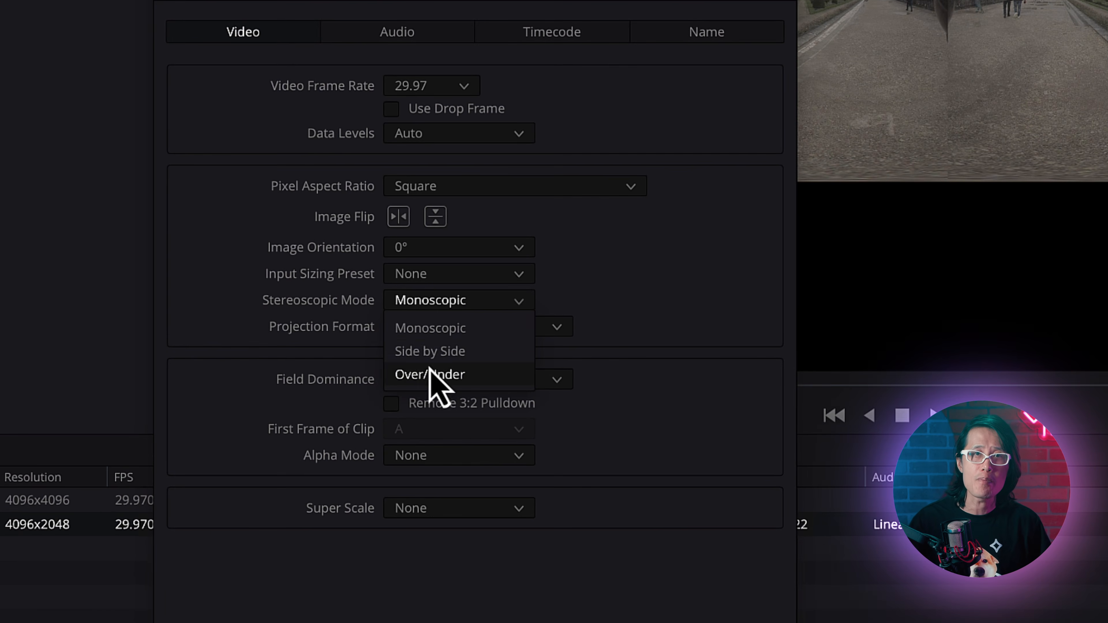
click(430, 351)
click(419, 328)
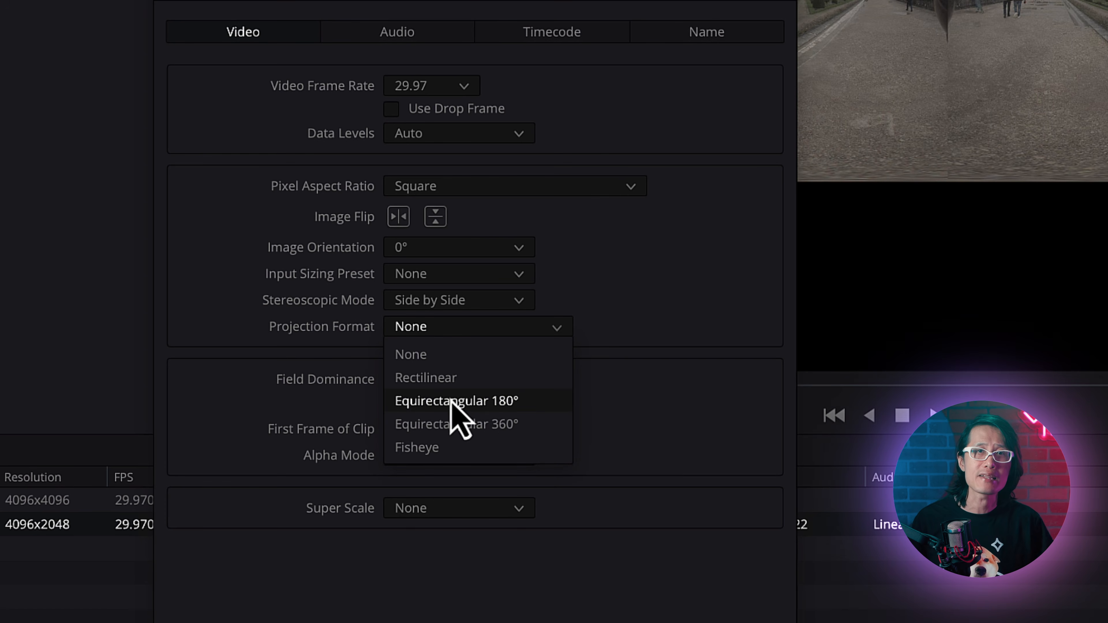
click(481, 401)
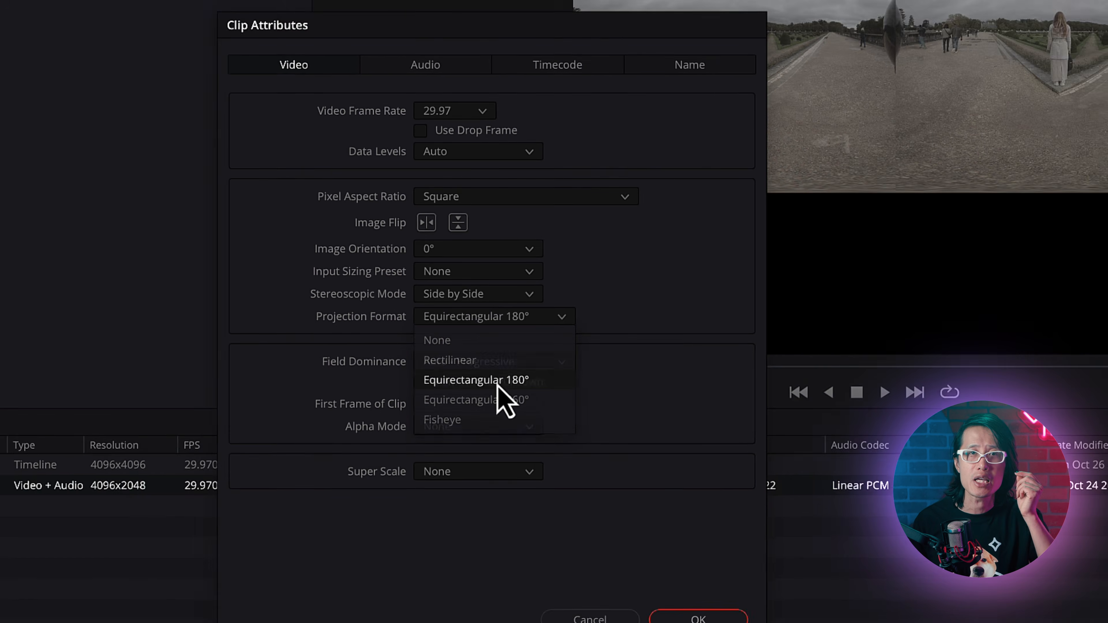
click(636, 408)
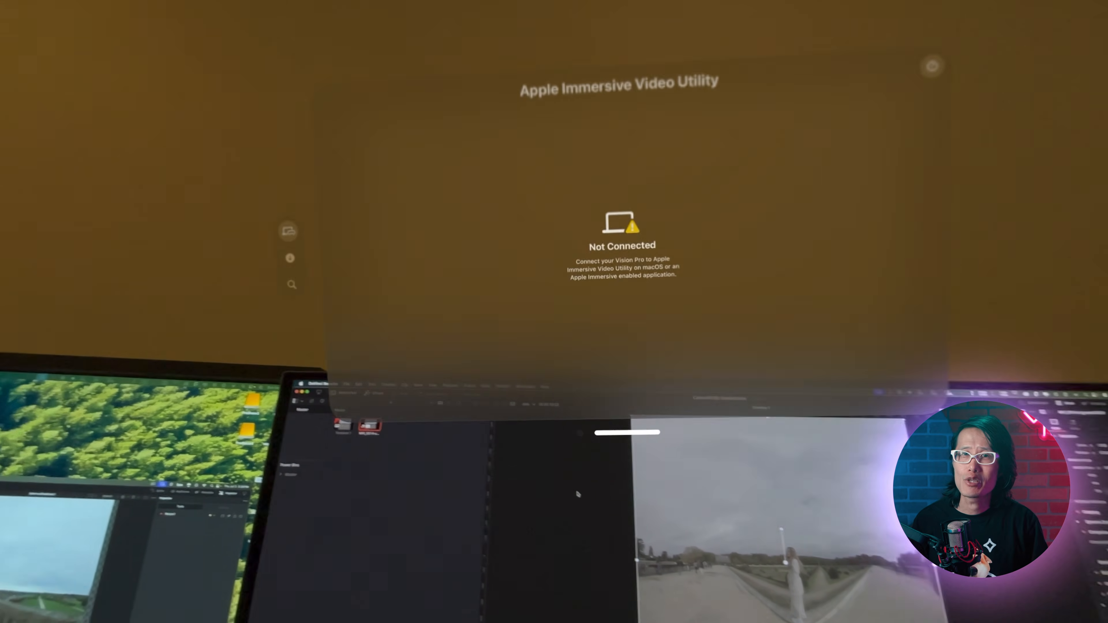
Send the timeline preview from the workspace to the Apple Vision Pro.
click(634, 577)
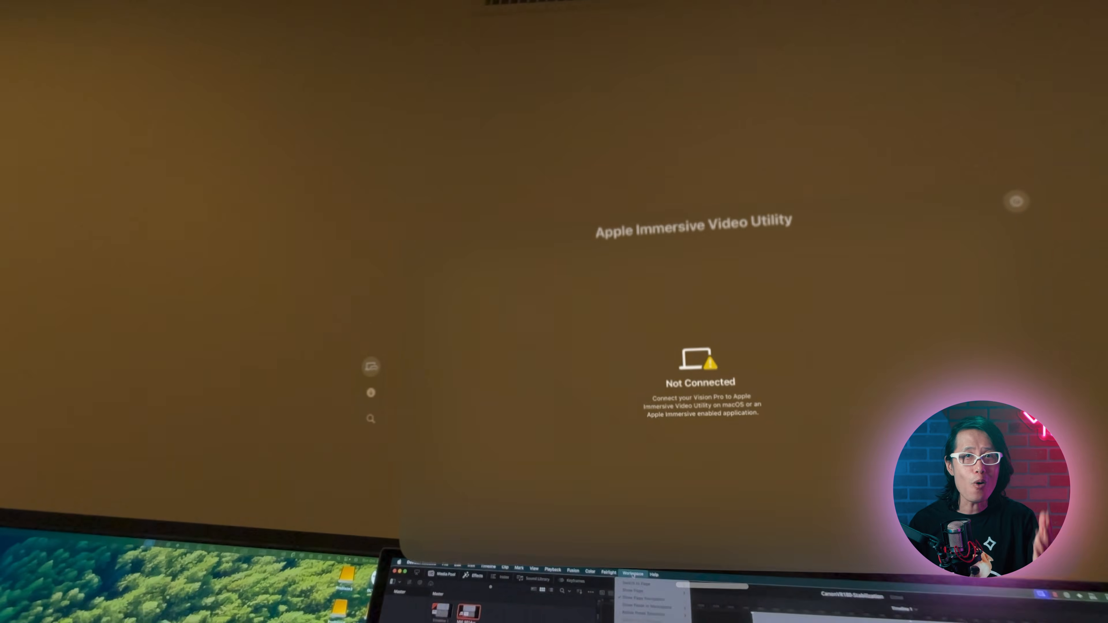
mouse_move(551, 546)
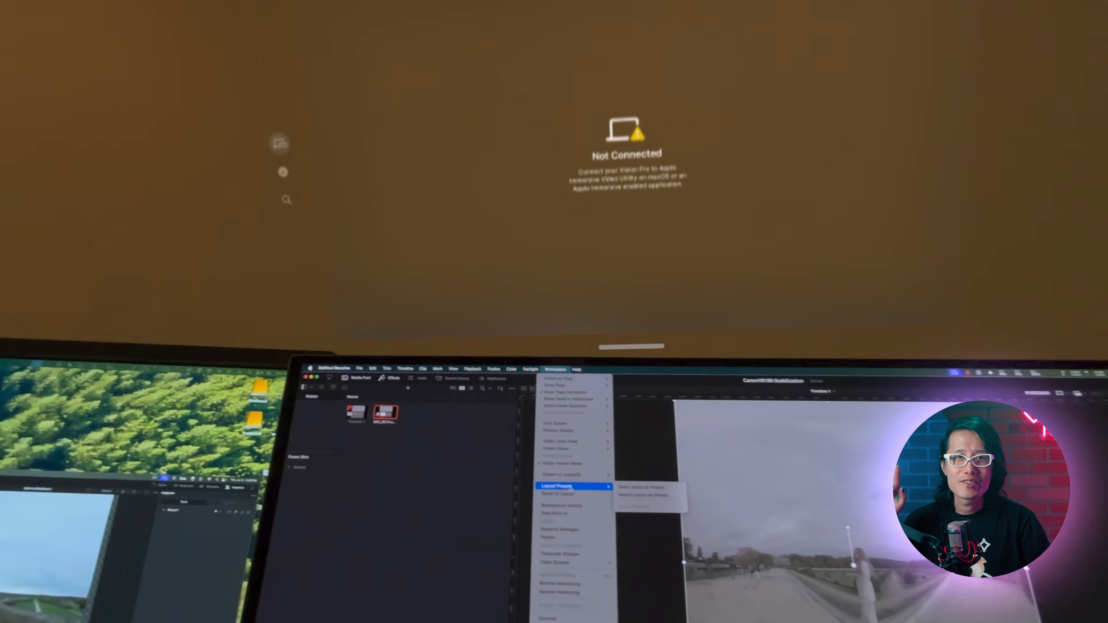
mouse_move(568, 473)
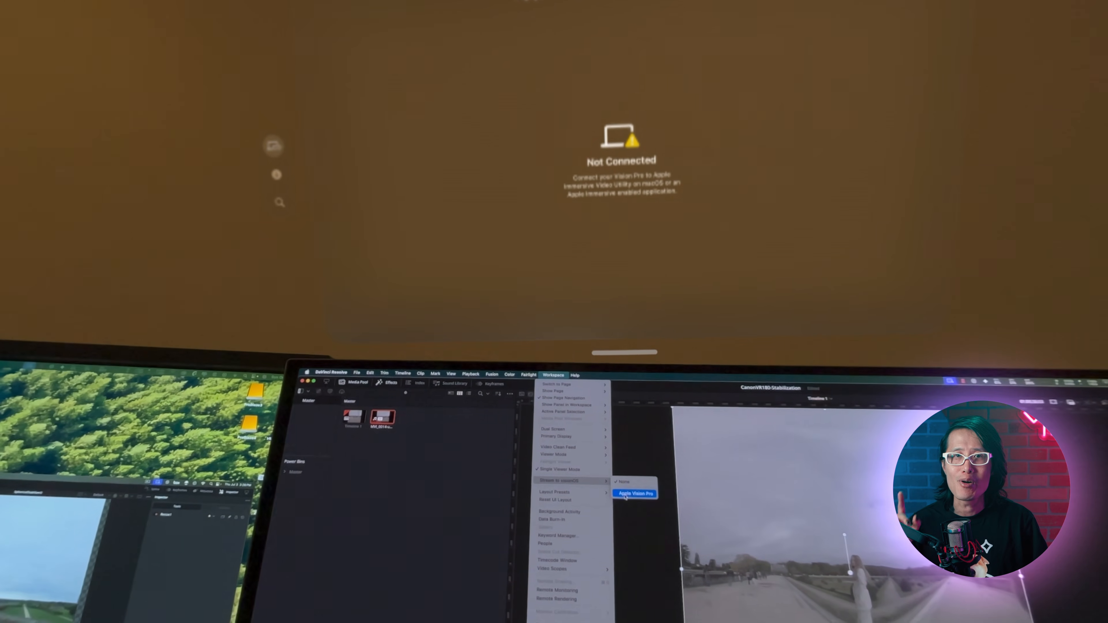
click(622, 495)
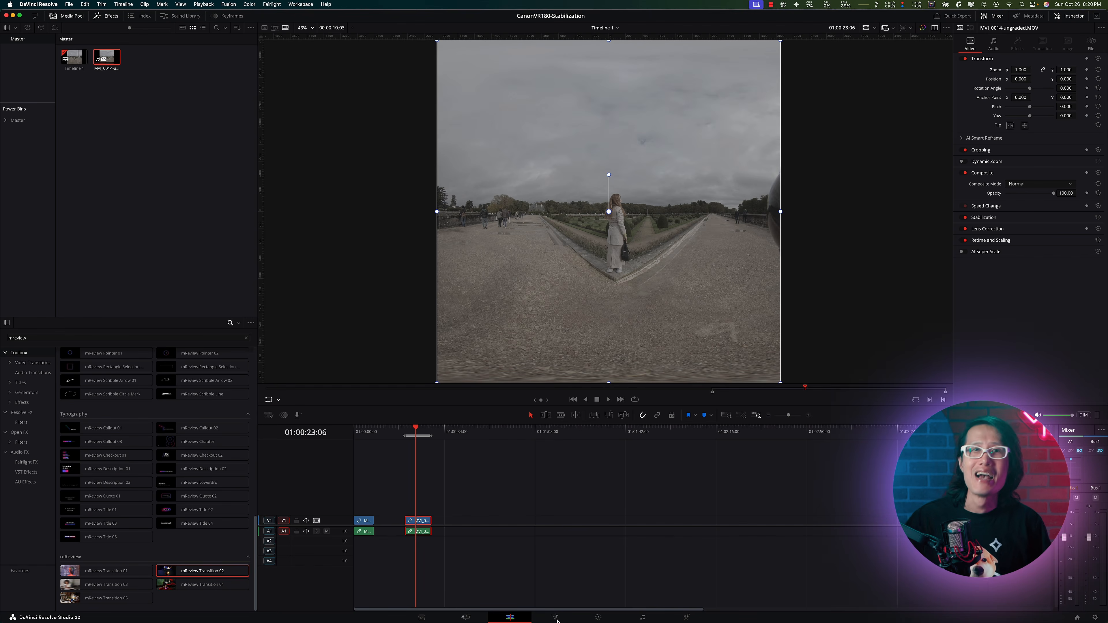
Open the timeline clip in Fusion and try monitoring LUTs on the MediaOut1 viewer while reviewing the shot from its start.
click(555, 618)
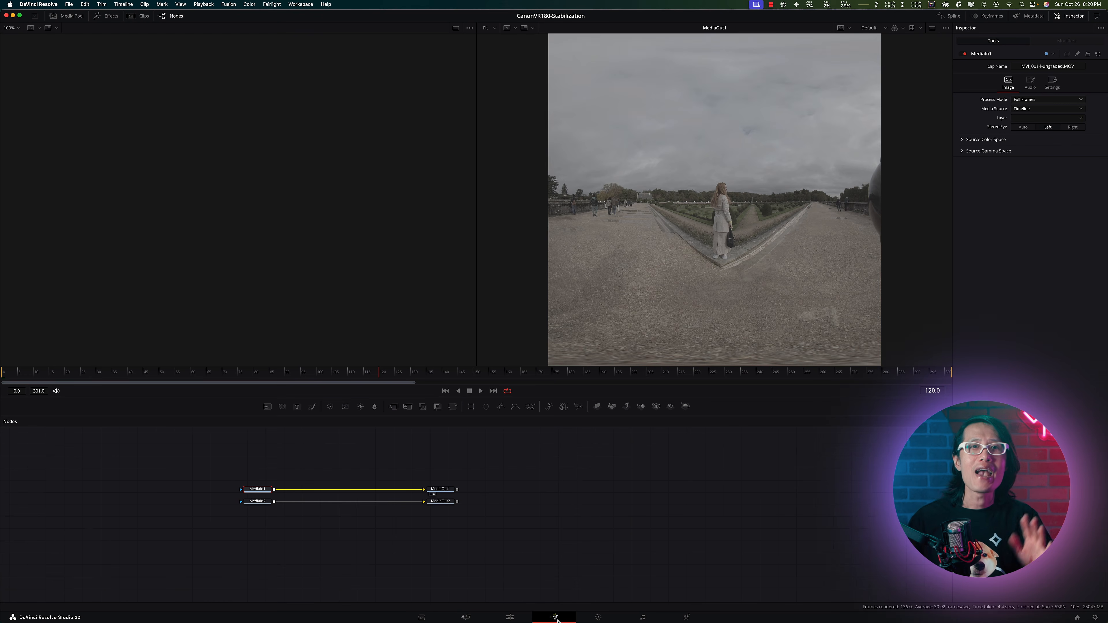
right_click(651, 280)
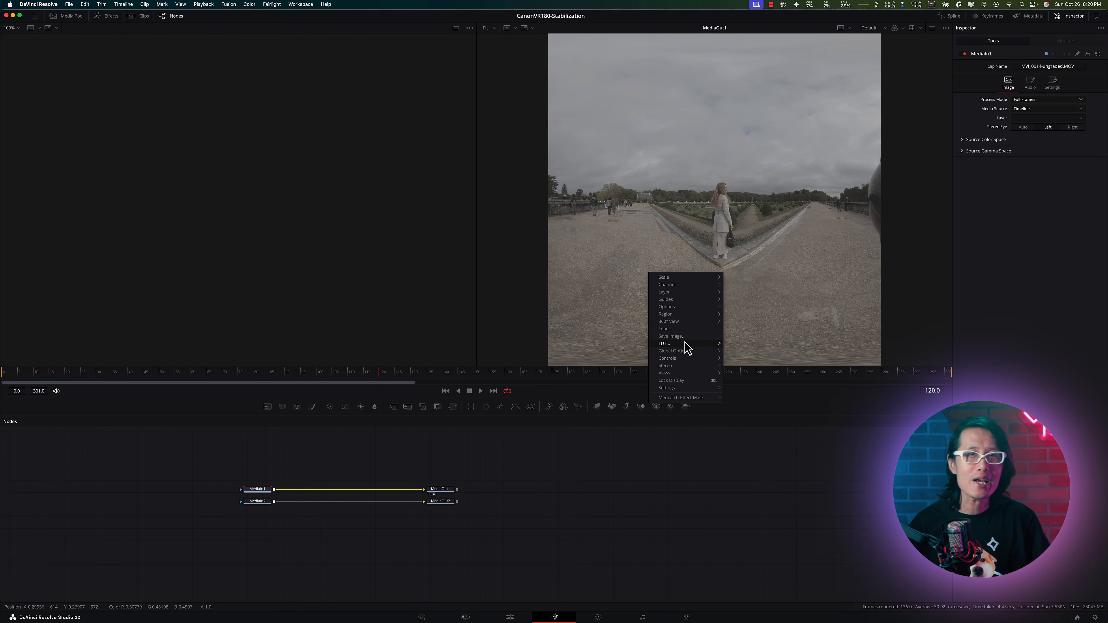
mouse_move(687, 345)
mouse_move(756, 557)
click(889, 552)
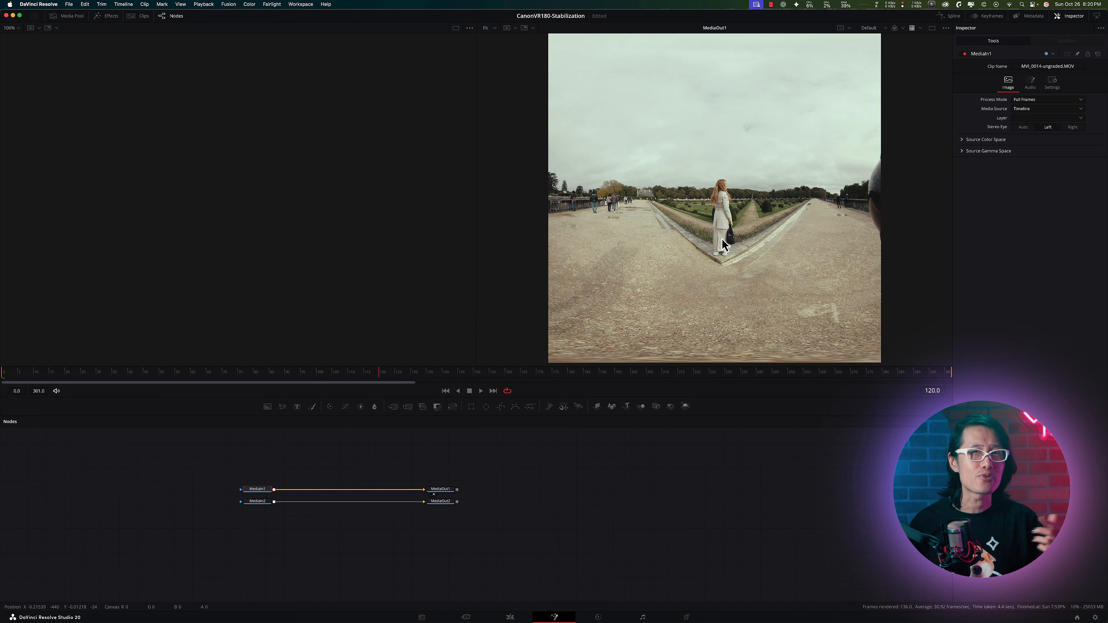
drag(345, 376, 4, 374)
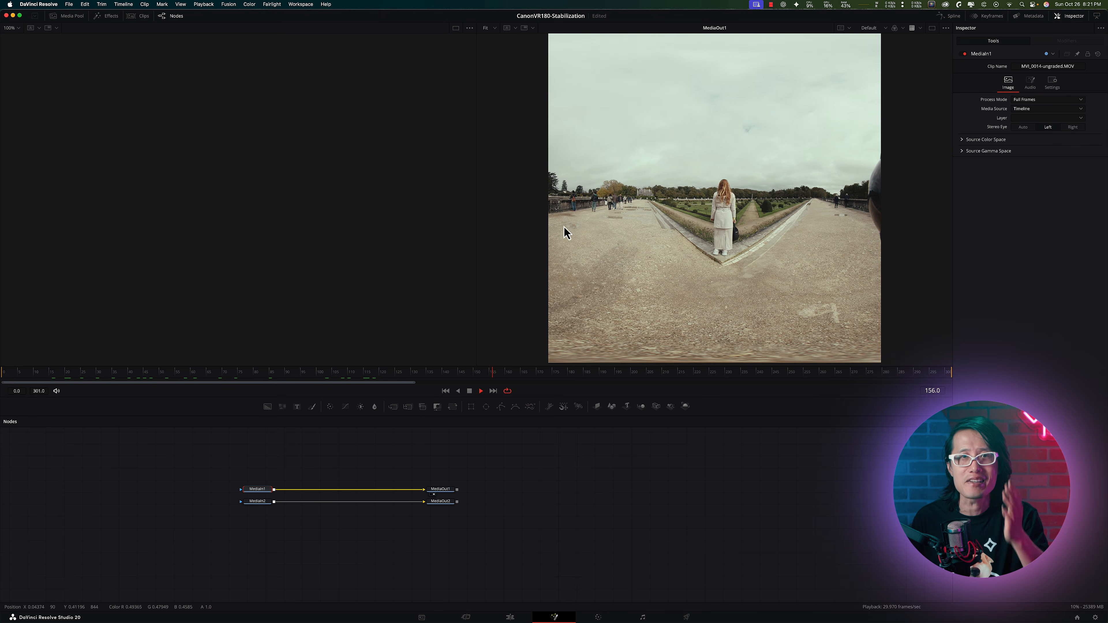
right_click(655, 228)
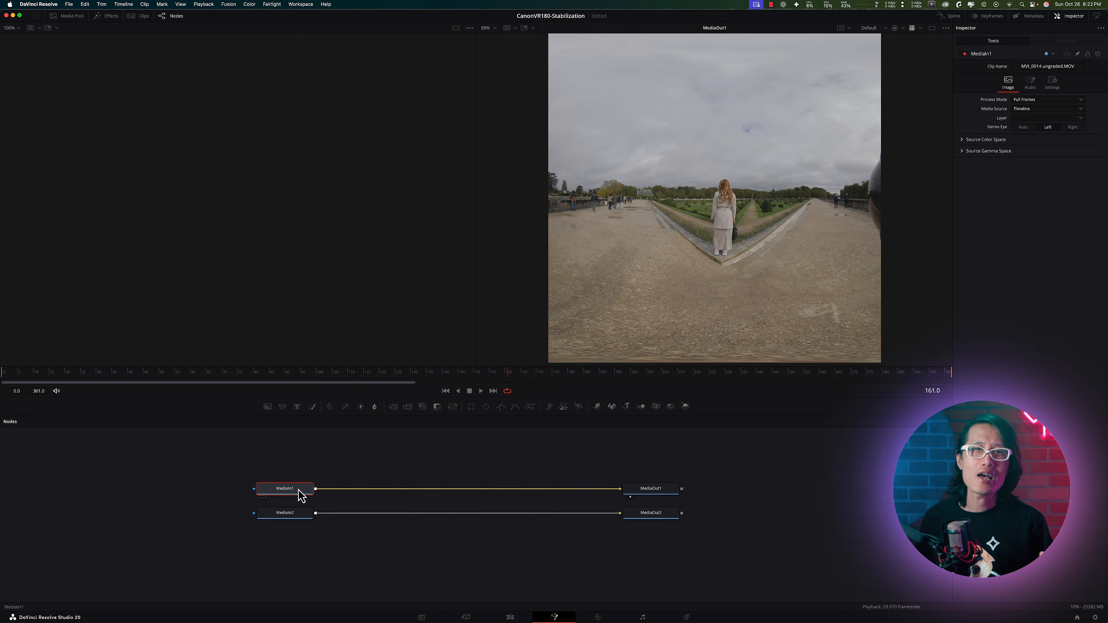
Insert a Spherical Stabilizer node between MediaIn1 and MediaOut1.
key(shift+space)
text(sph)
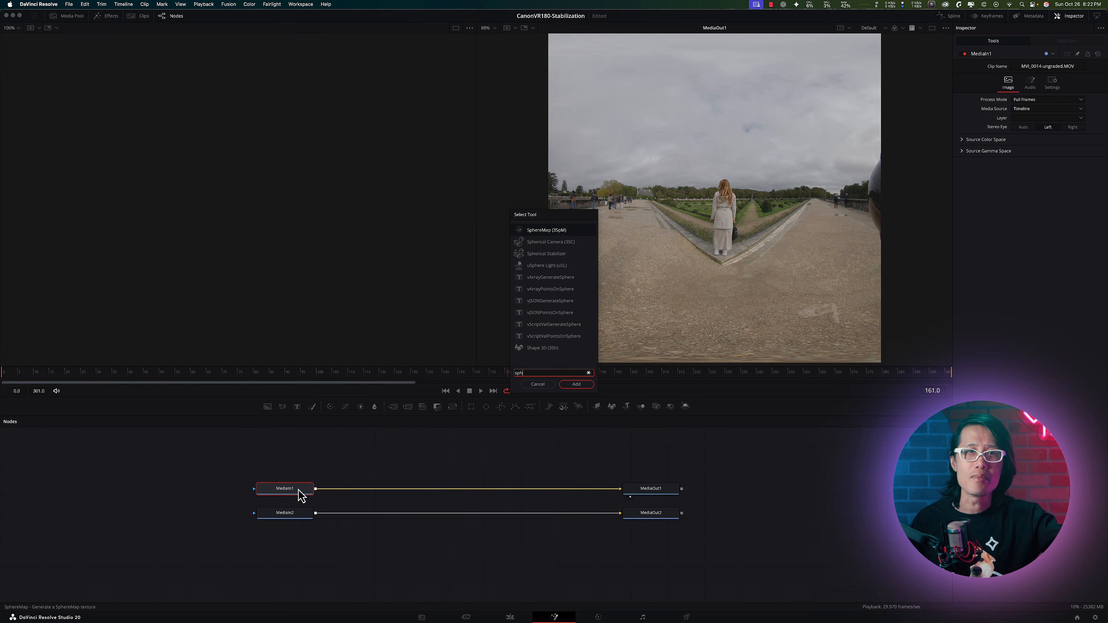
key(Return)
drag(367, 500, 400, 493)
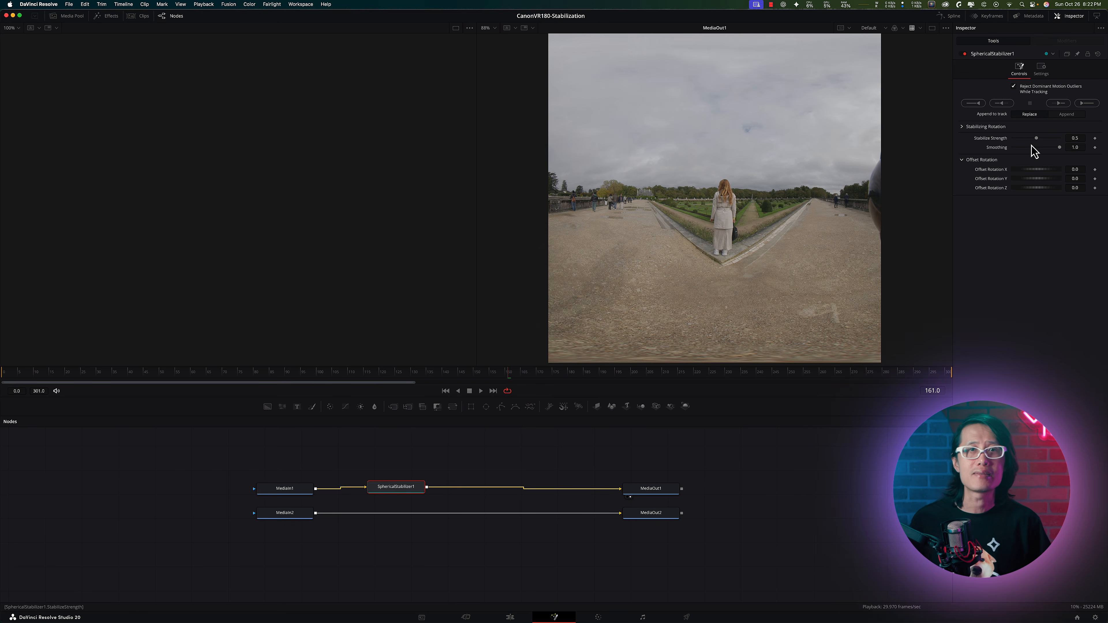
Set the stabilizer's strength to 1.0 and smoothing to 0.0, and track forward from the first frame.
drag(1037, 138, 1060, 138)
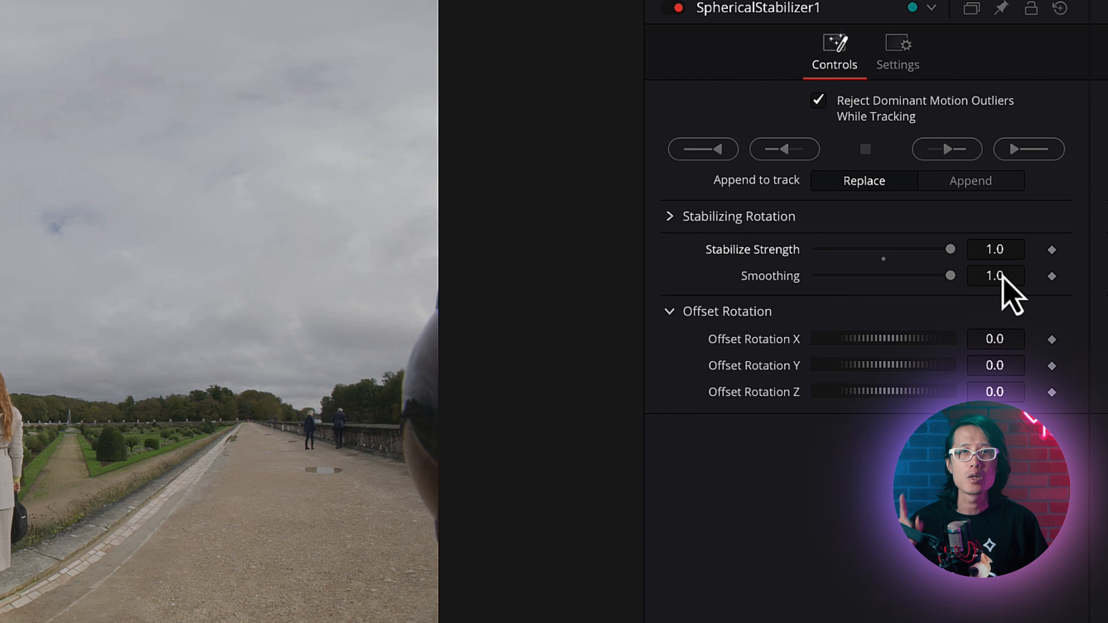
drag(951, 276, 521, 283)
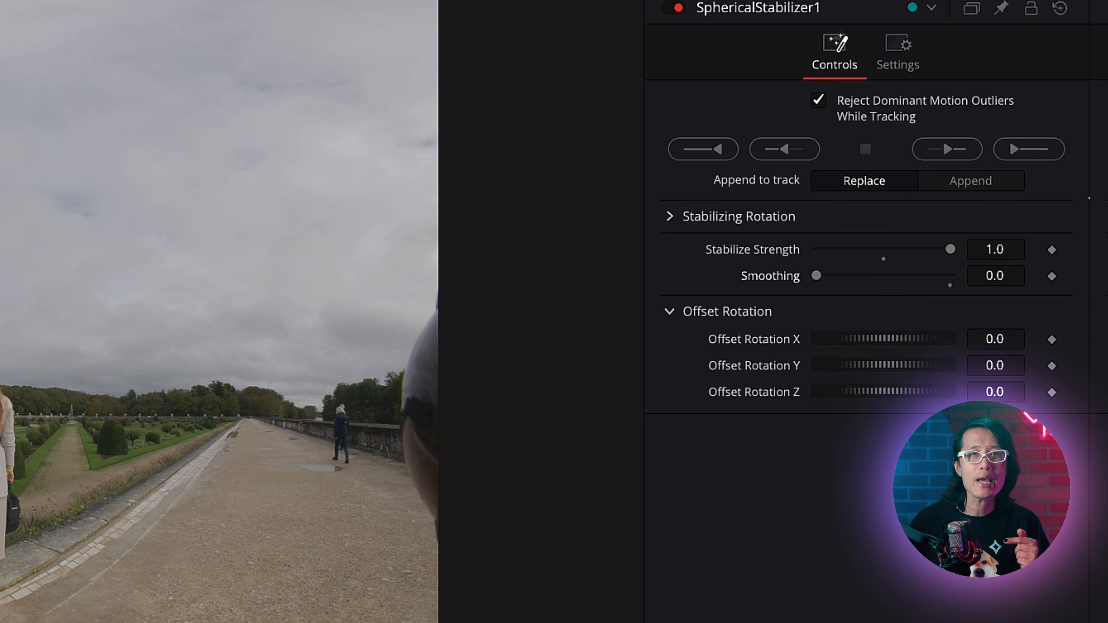
click(1019, 153)
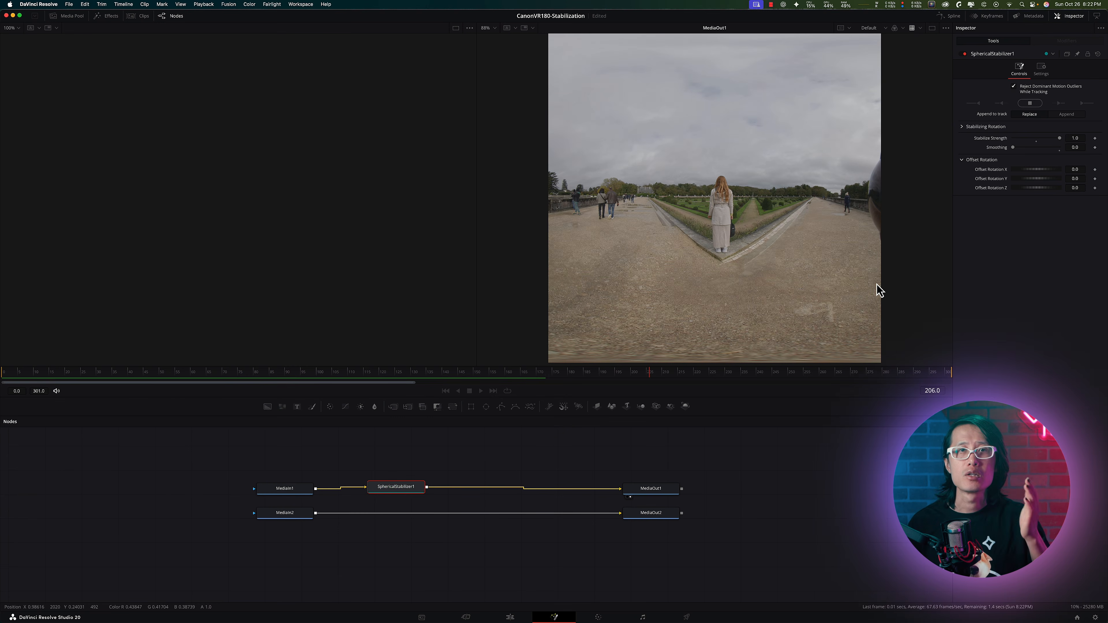
Play back the stabilized clip, then load MediaIn1 into the empty viewer and apply a monitoring LUT to that viewer.
key(space)
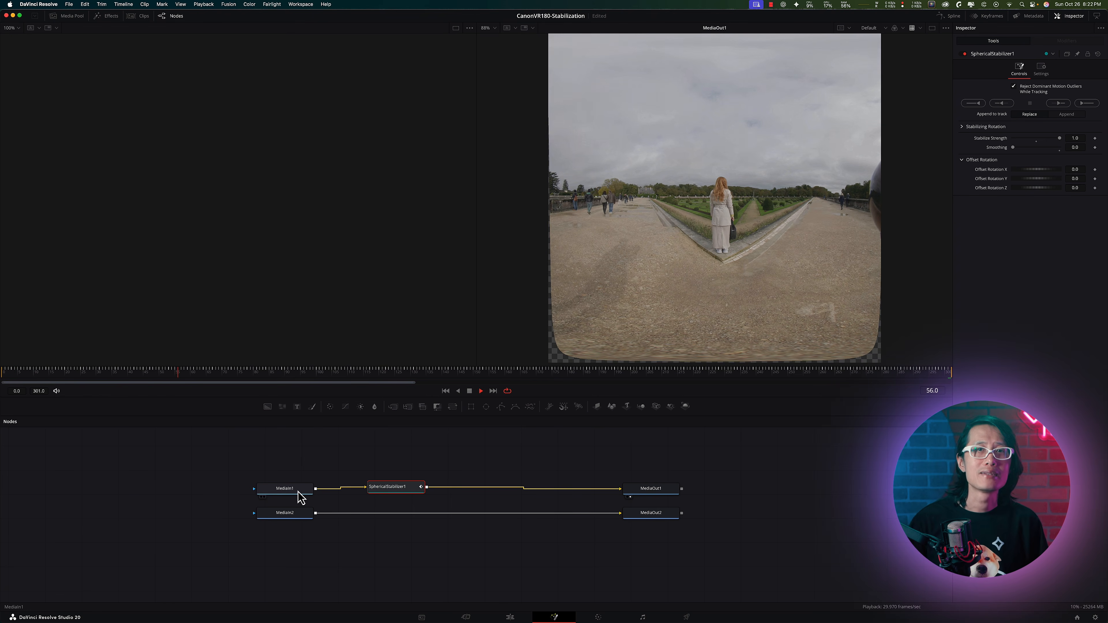
mouse_move(300, 498)
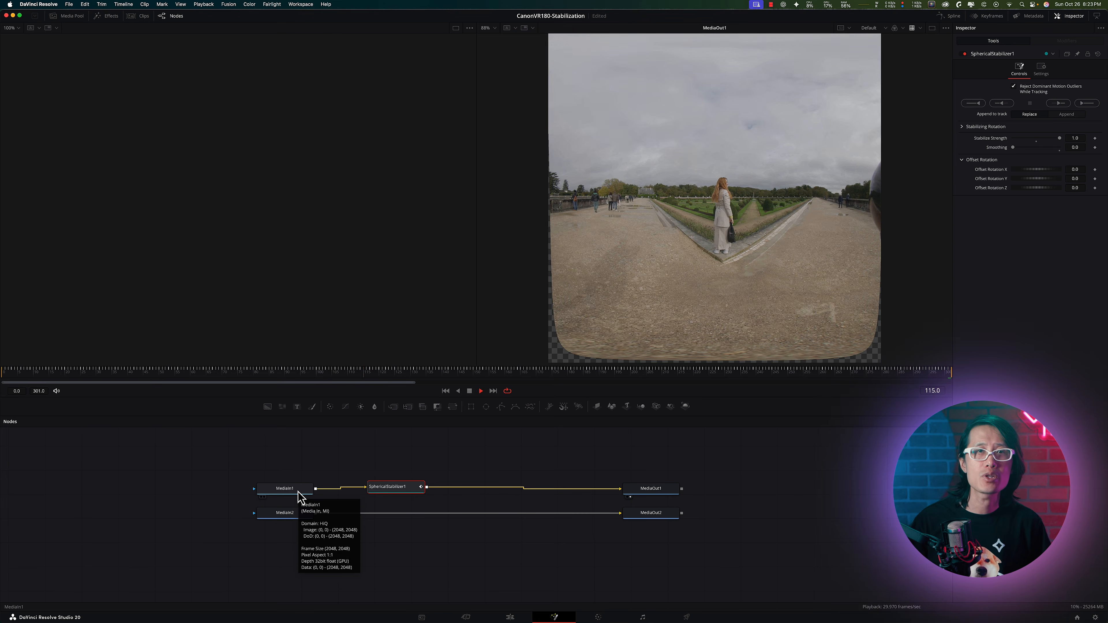
drag(299, 491, 295, 298)
right_click(255, 258)
mouse_move(288, 366)
mouse_move(381, 430)
click(514, 497)
key(space)
Load SphericalStabilizer1 into the second viewer, set both viewers to 200% and align their images for comparison.
drag(395, 488, 479, 224)
click(12, 28)
click(25, 71)
click(489, 28)
click(501, 71)
drag(261, 222, 477, 223)
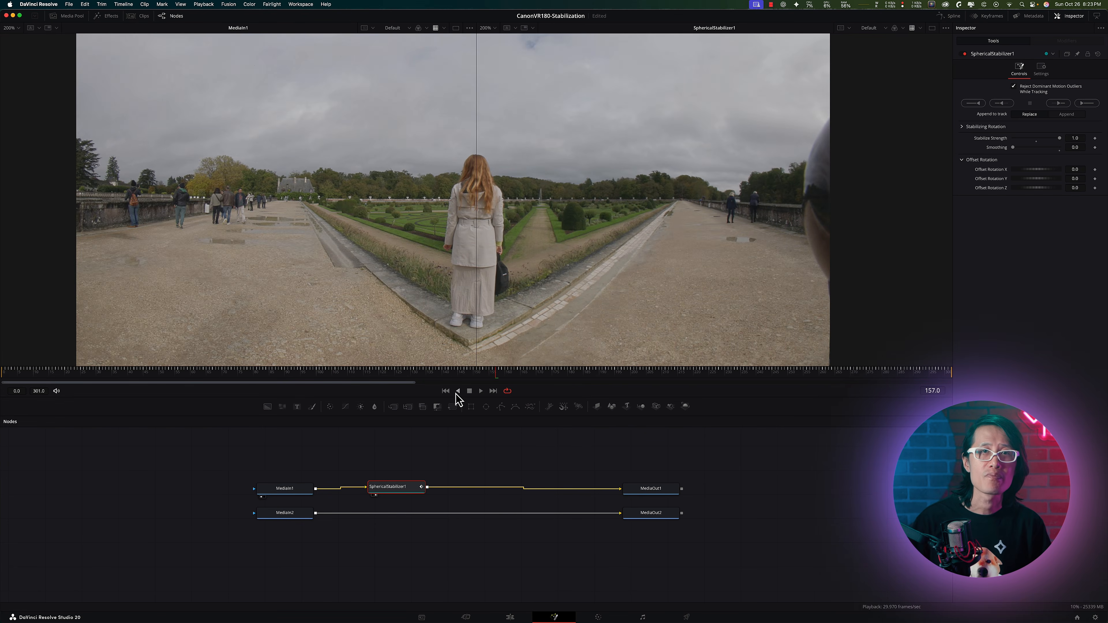
Play the original and stabilized footage from the first frame to compare camera motion, then replay the stabilized result.
click(445, 391)
key(space)
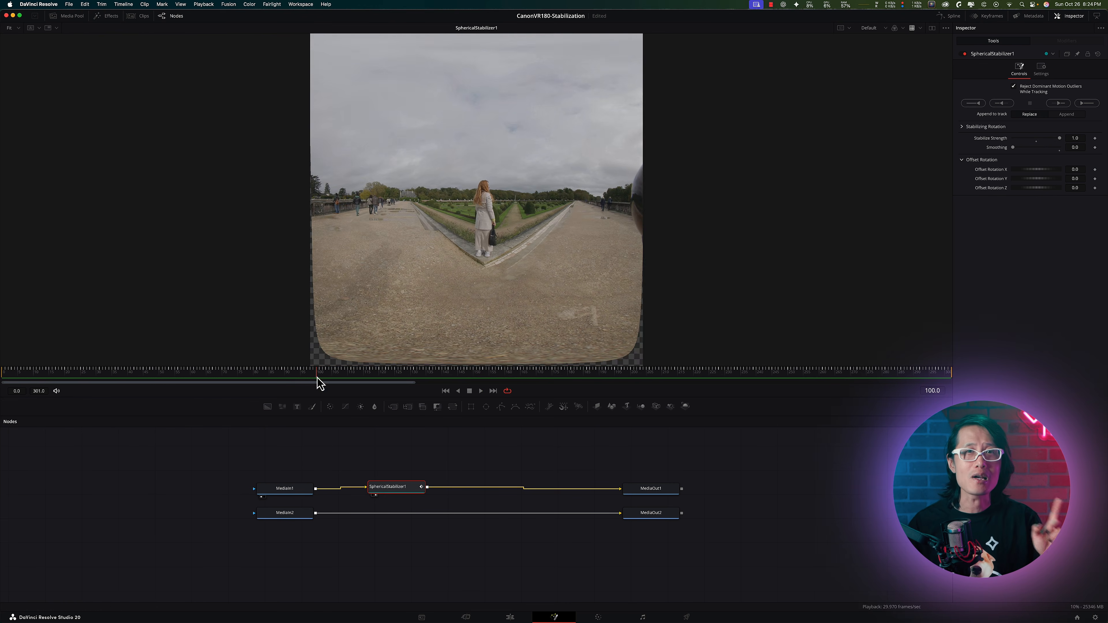
click(48, 373)
key(space)
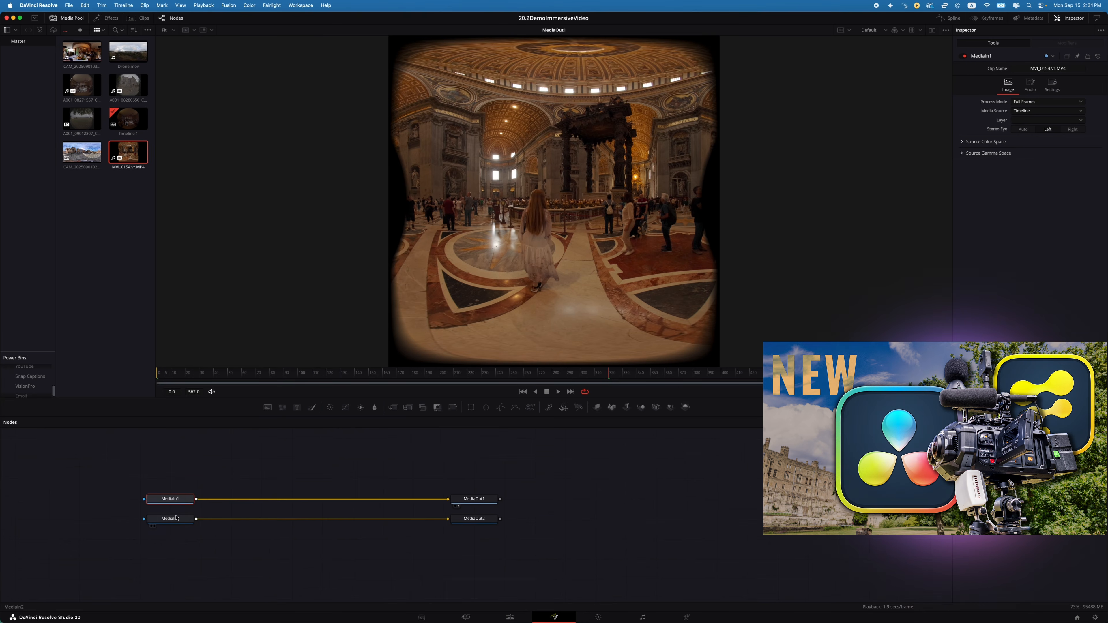
Show two viewers, insert a PanoMap node after MediaIn1, and change its output projection to a circular fisheye-style format.
click(173, 501)
click(471, 499)
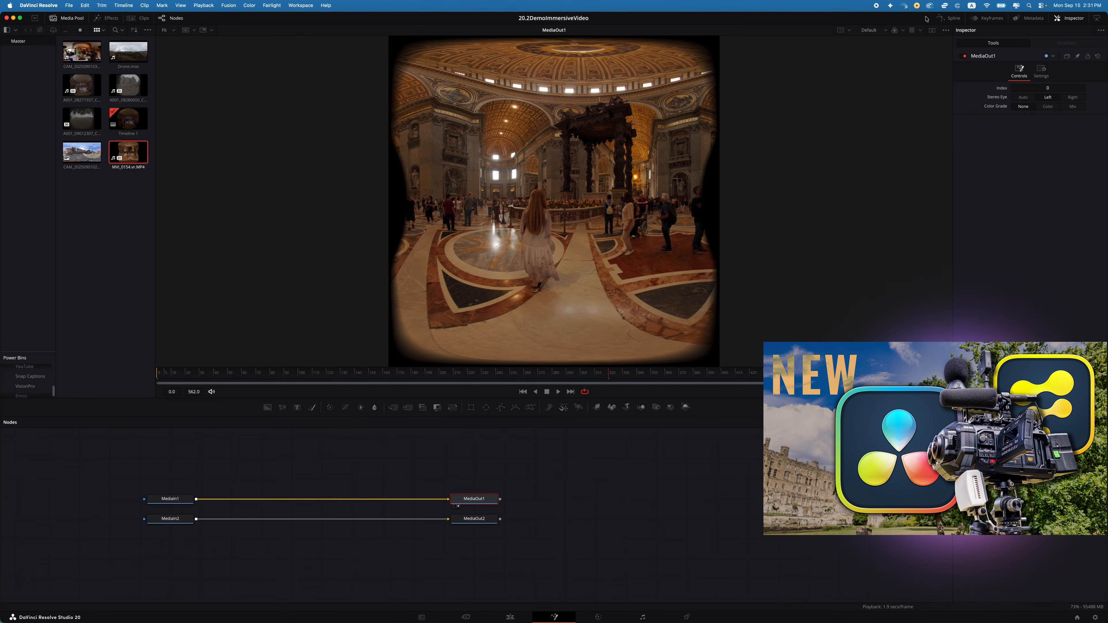
click(933, 31)
click(166, 502)
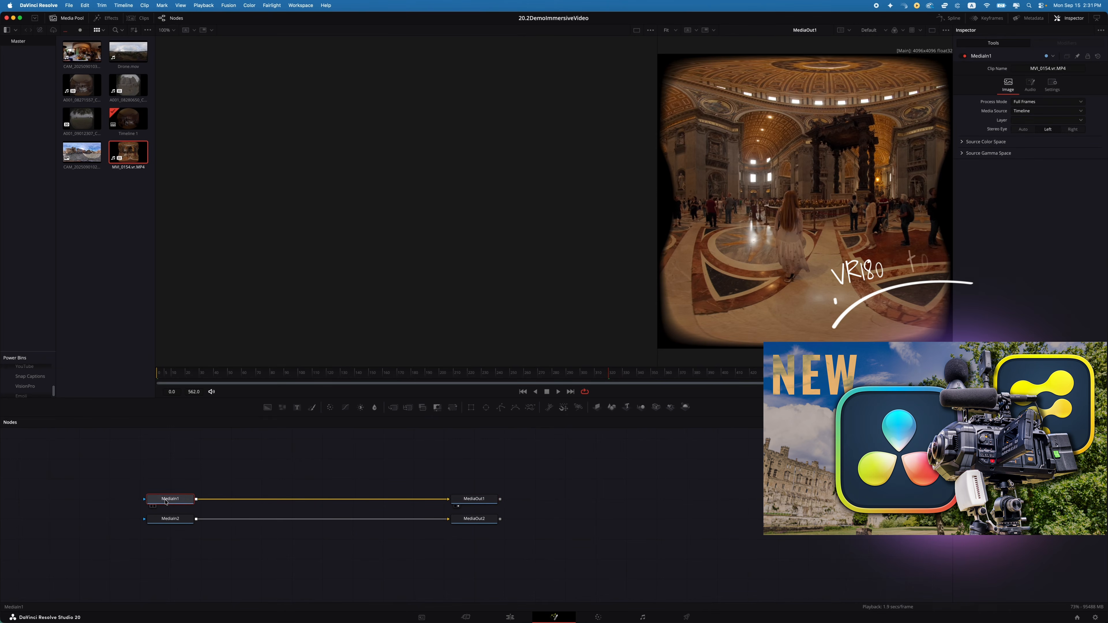
key(shift+space)
text(pano)
key(Return)
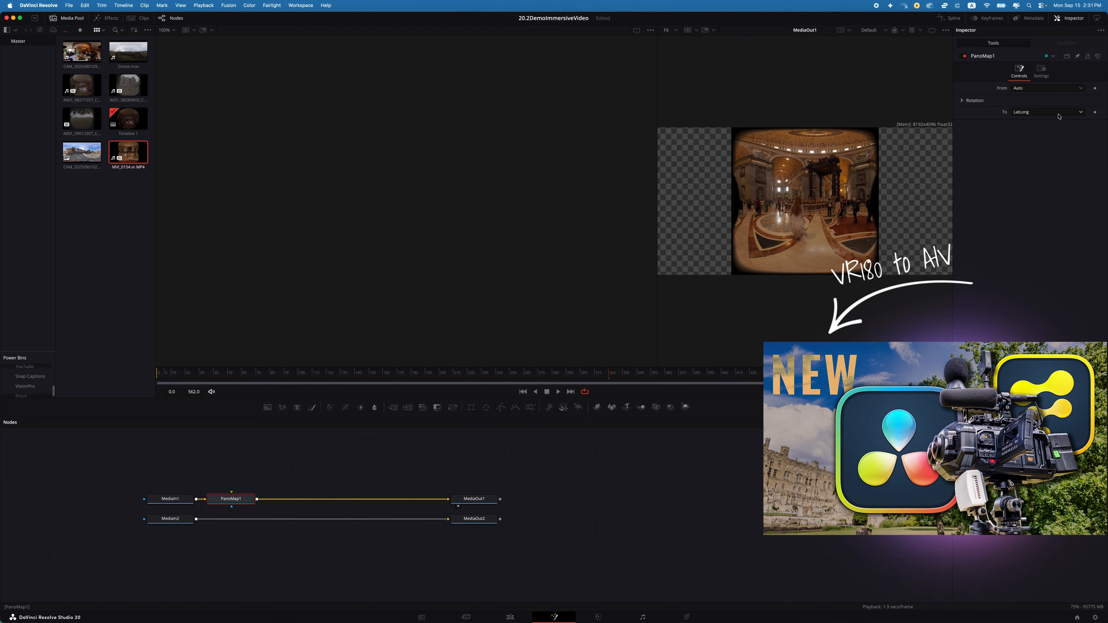
click(1026, 171)
Insert a PanoMap node after MediaIn2, then show MediaOut2 and MediaOut1 in the two viewers.
click(174, 523)
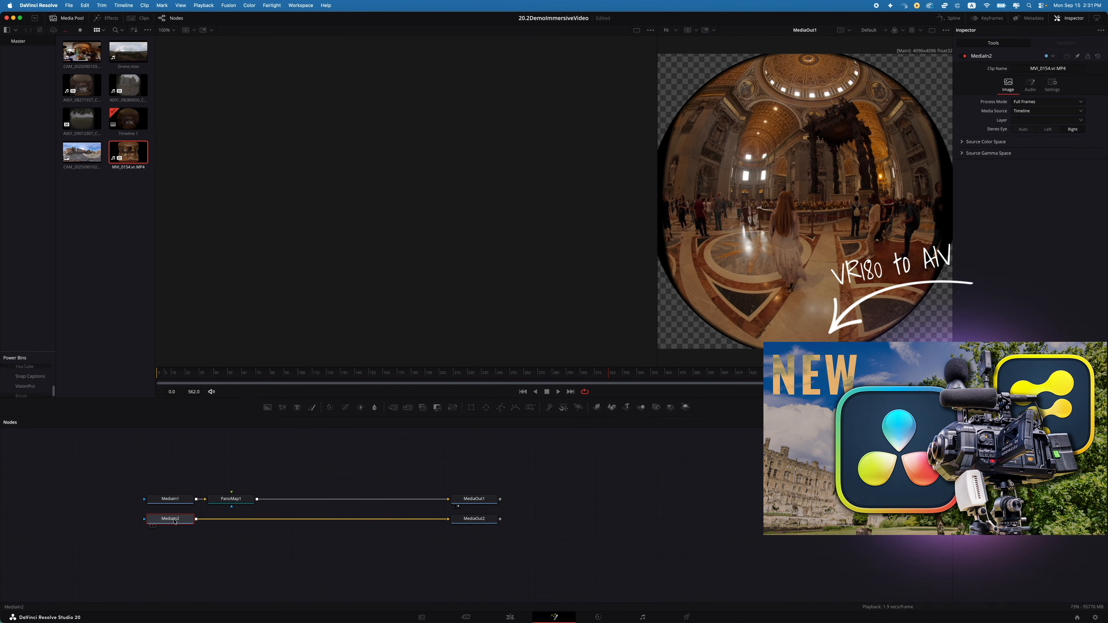
key(shift+space)
text(pano)
key(Return)
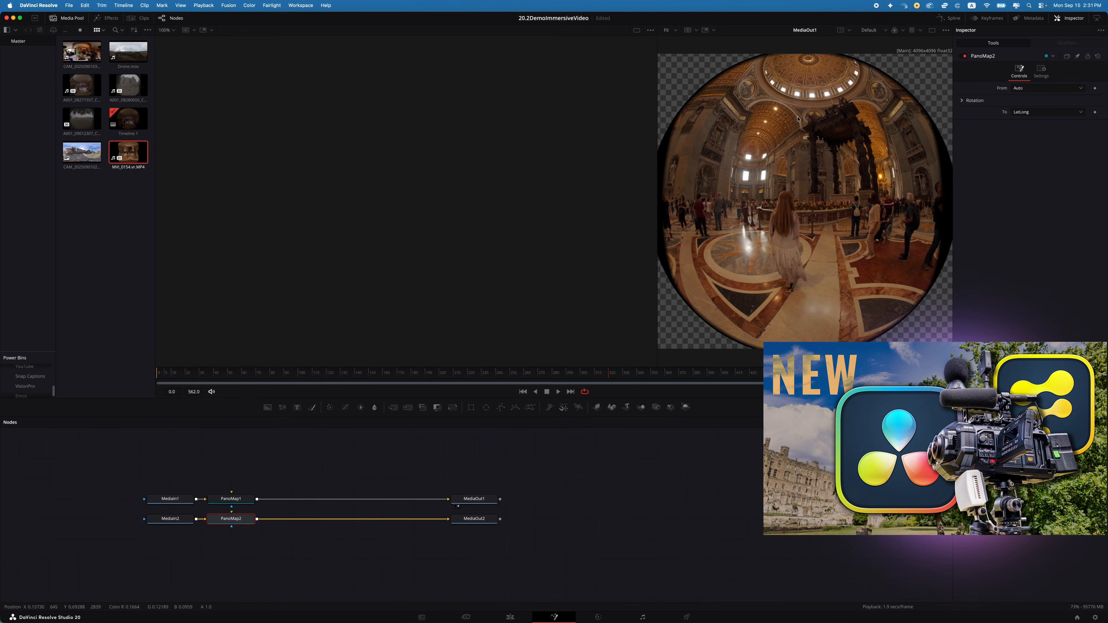
click(476, 520)
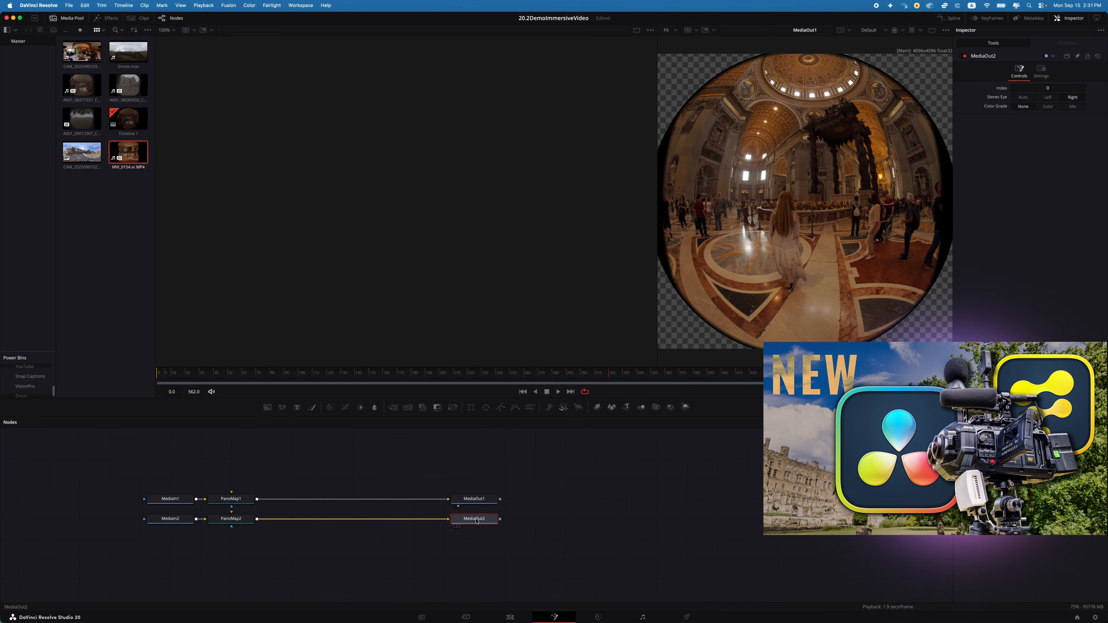
key(2)
click(475, 500)
key(1)
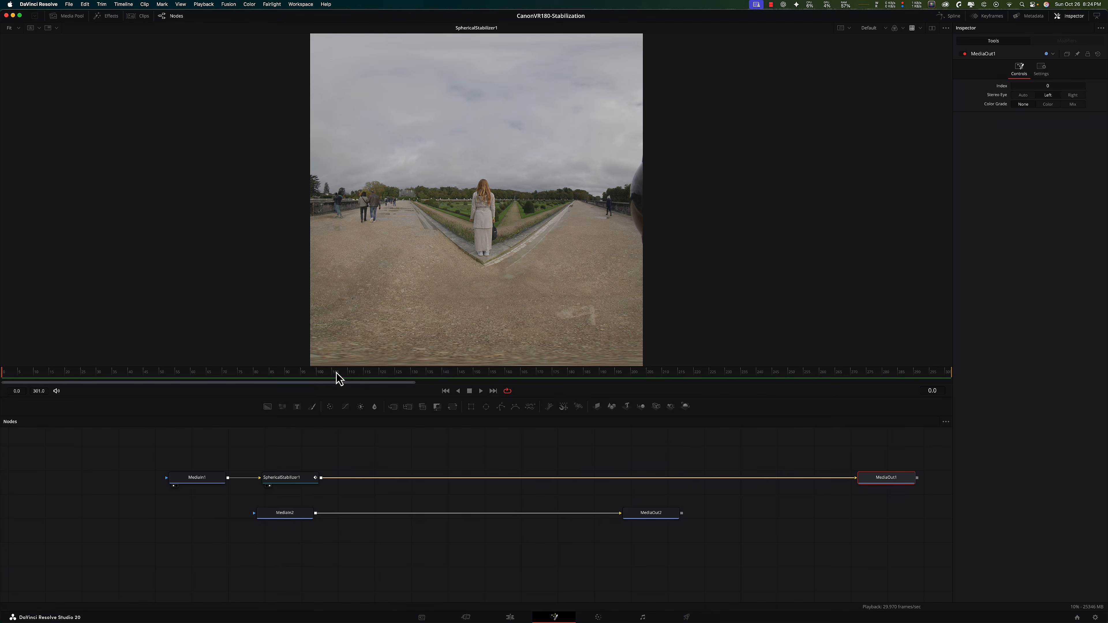
Add a Polygon node masking the distant treeline and sky beside the woman at the first frame, and invert the mask.
click(338, 373)
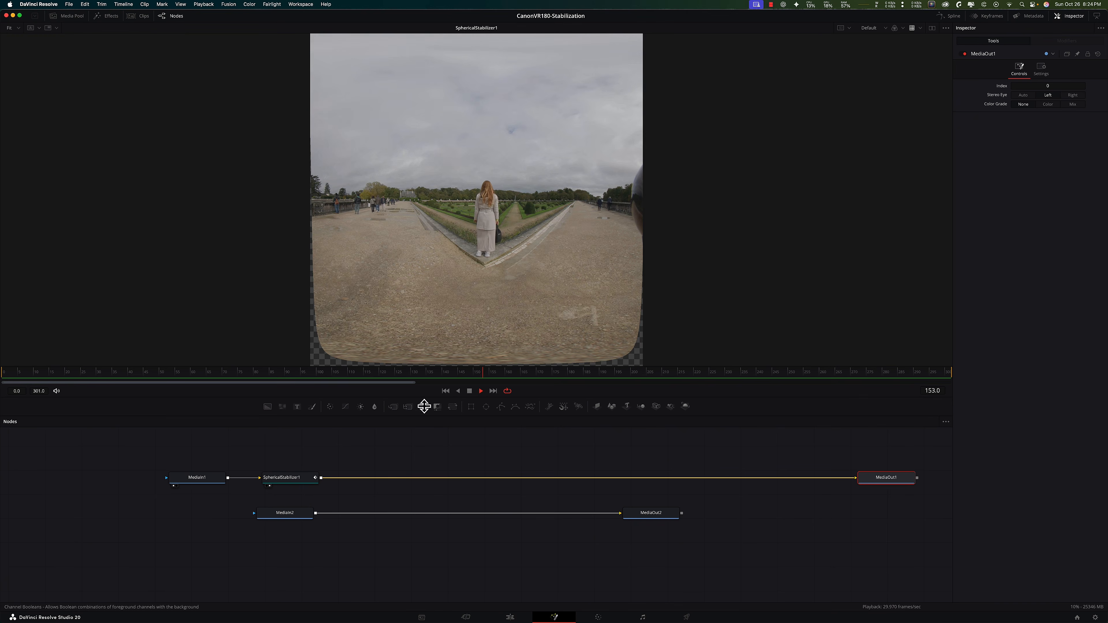
click(5, 374)
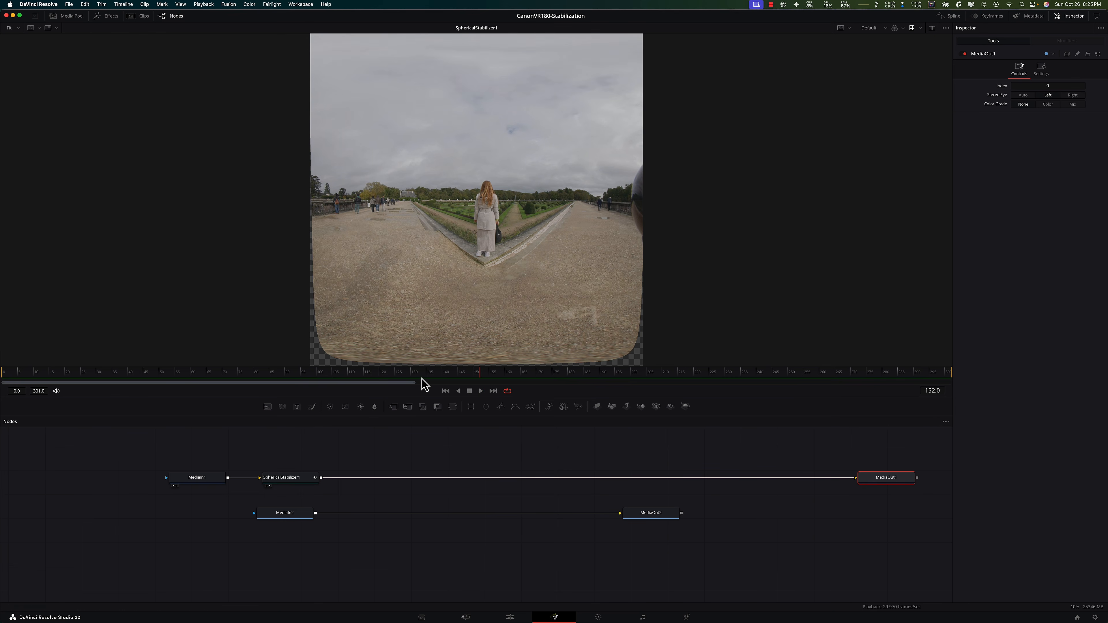
click(501, 407)
drag(376, 464, 421, 462)
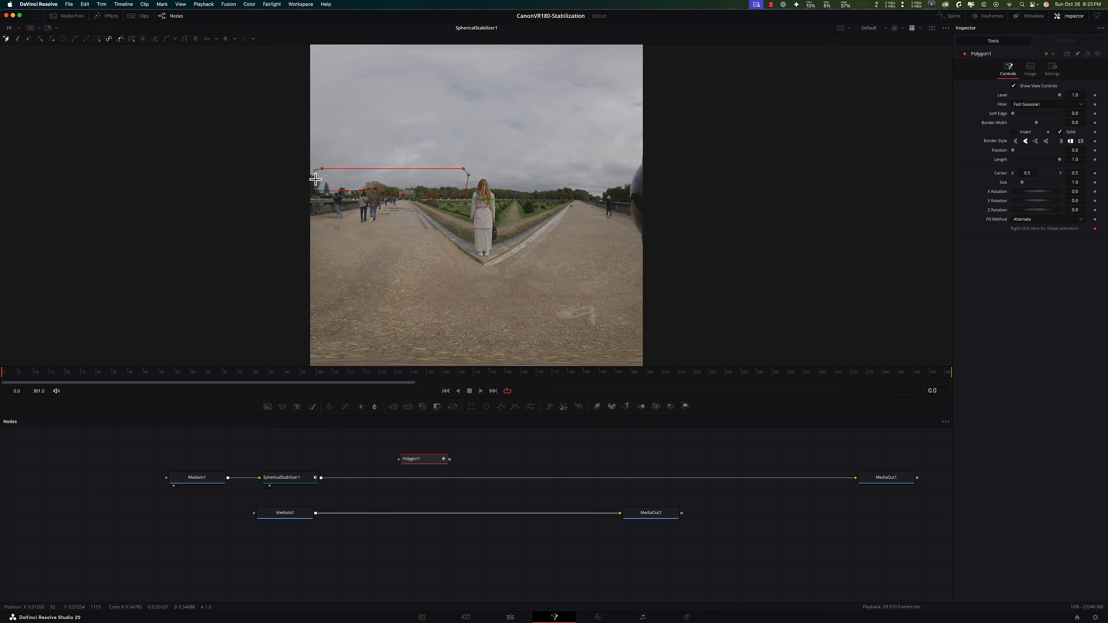
click(1014, 132)
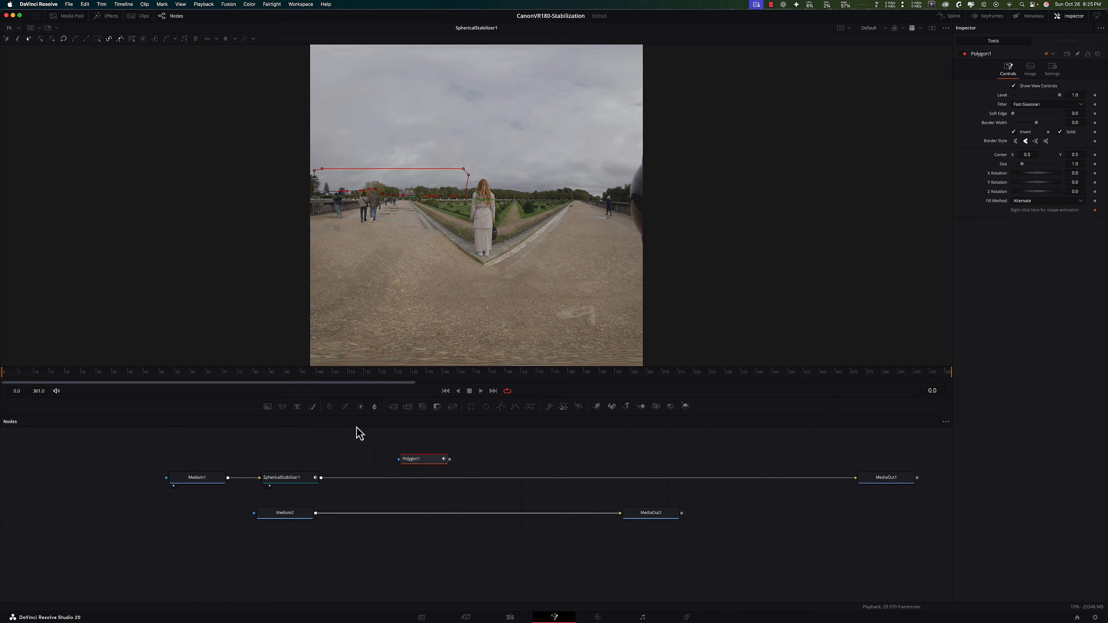
Insert a MatteControl node after SphericalStabilizer1.
click(298, 480)
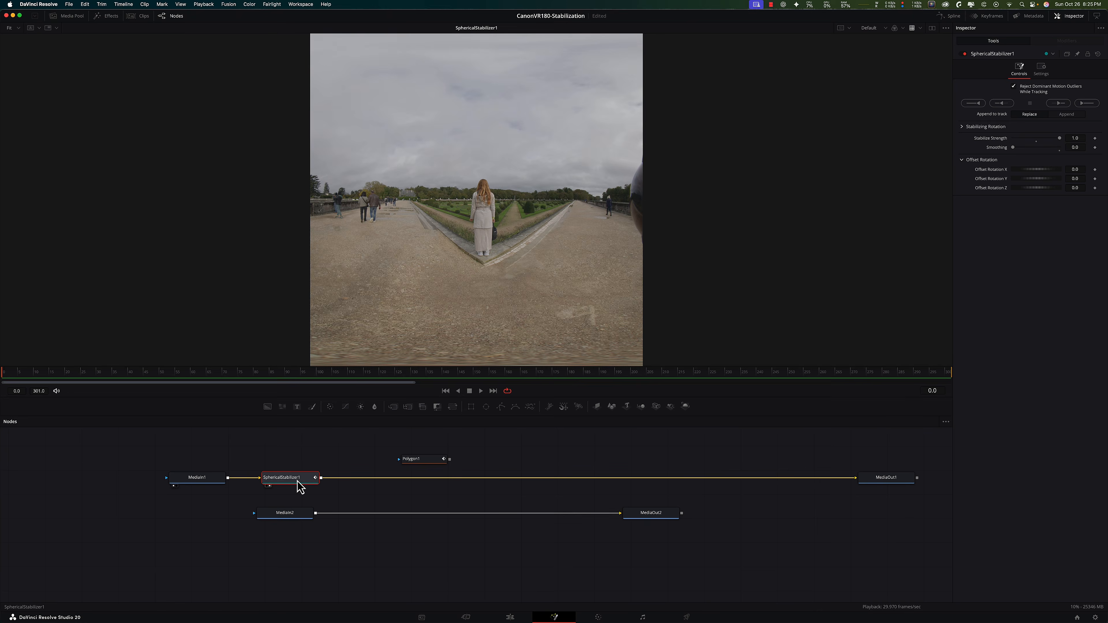
key(shift+space)
text(sph)
key(BackSpace)
key(BackSpace)
key(BackSpace)
text(matt)
key(Return)
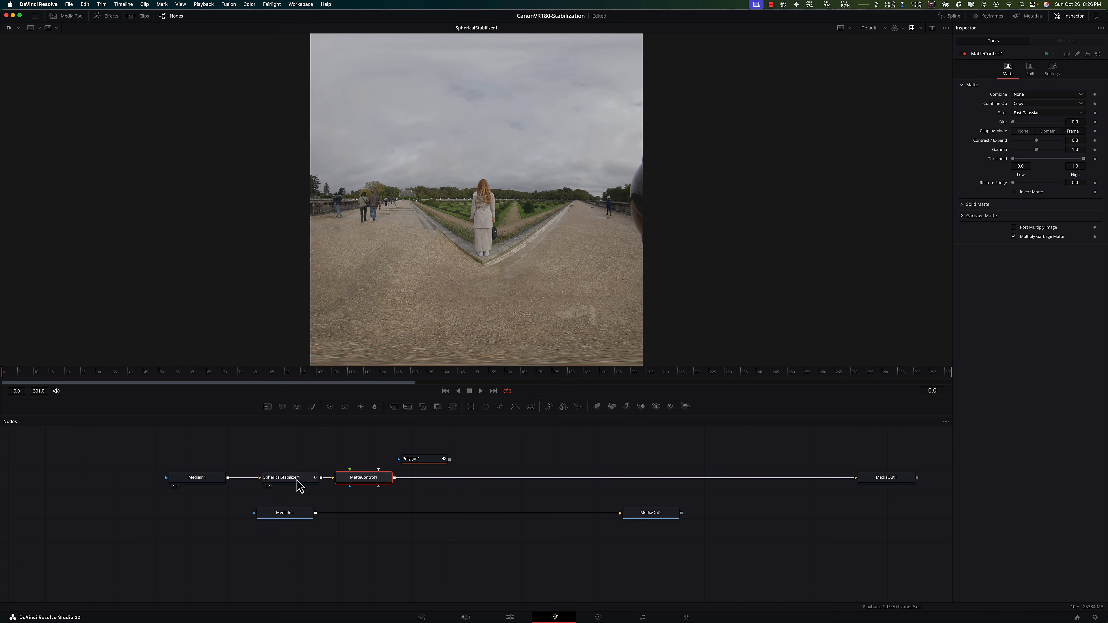
Connect Polygon1 to MatteControl1's Garbage Matte input, tidy the two nodes, and view the masked result.
drag(360, 484, 410, 487)
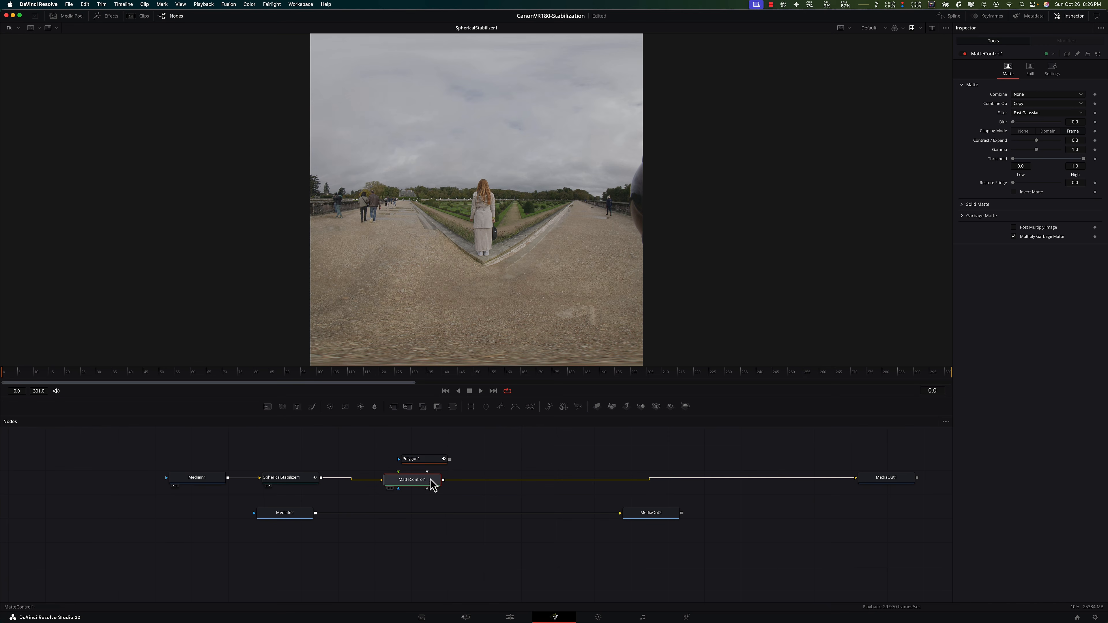
drag(425, 499, 429, 496)
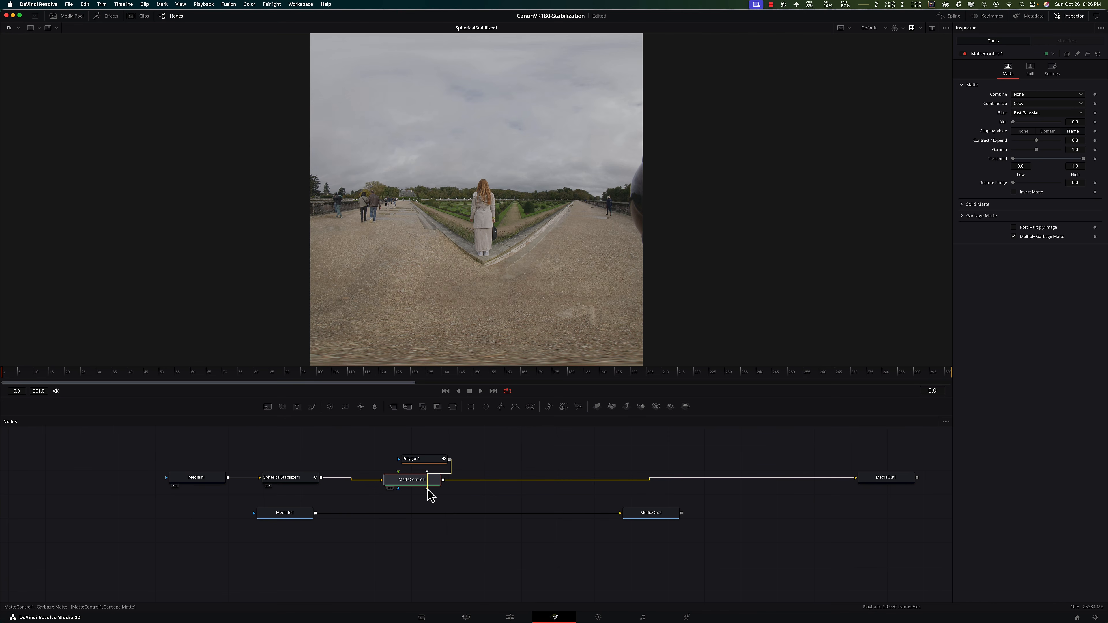
drag(424, 461, 415, 438)
click(423, 488)
key(1)
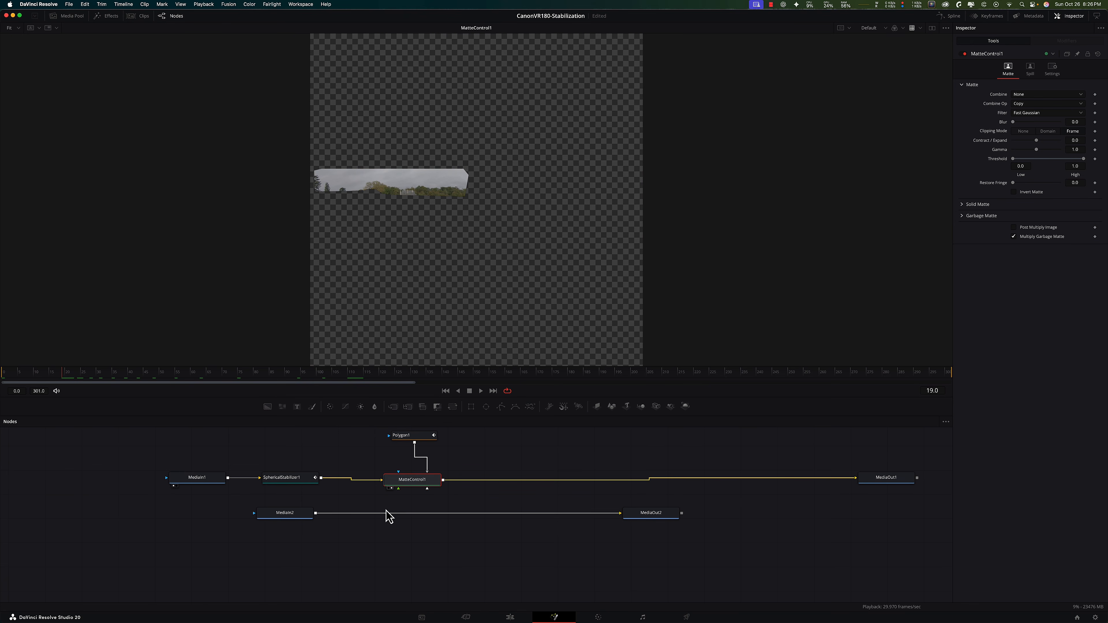
Insert a second Spherical Stabilizer after MatteControl1, set its smoothing to 0.0, and track the masked region forward through the clip.
key(shift+space)
text(sphe)
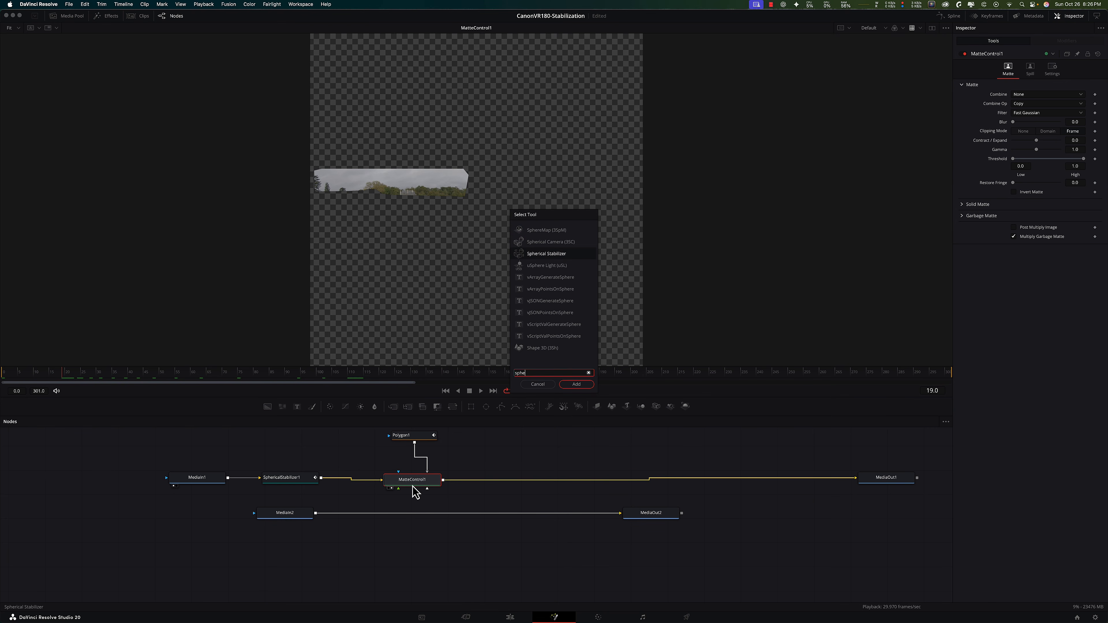
key(Return)
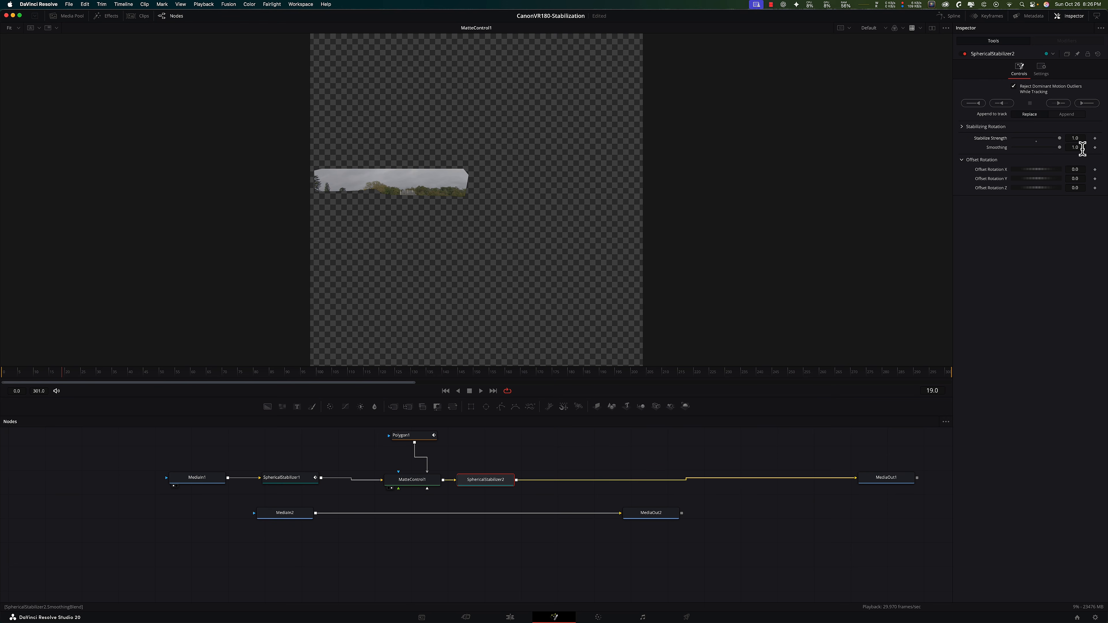
click(1082, 104)
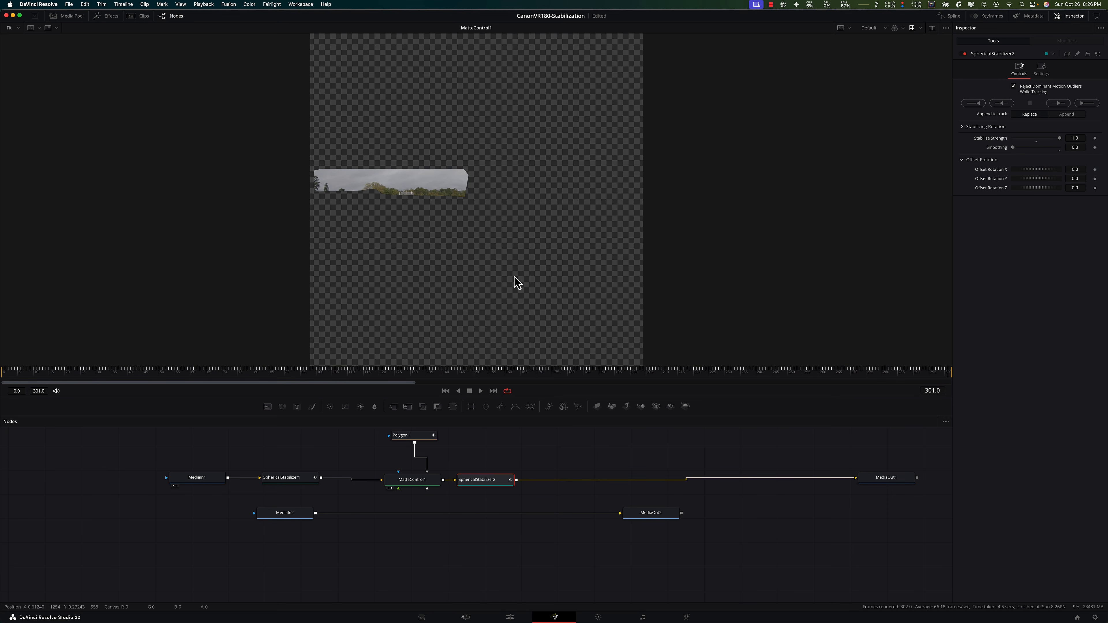
Disable the Polygon1 and MatteControl1 nodes so the second stabilization applies to the full image.
drag(369, 431, 437, 520)
click(965, 54)
click(390, 489)
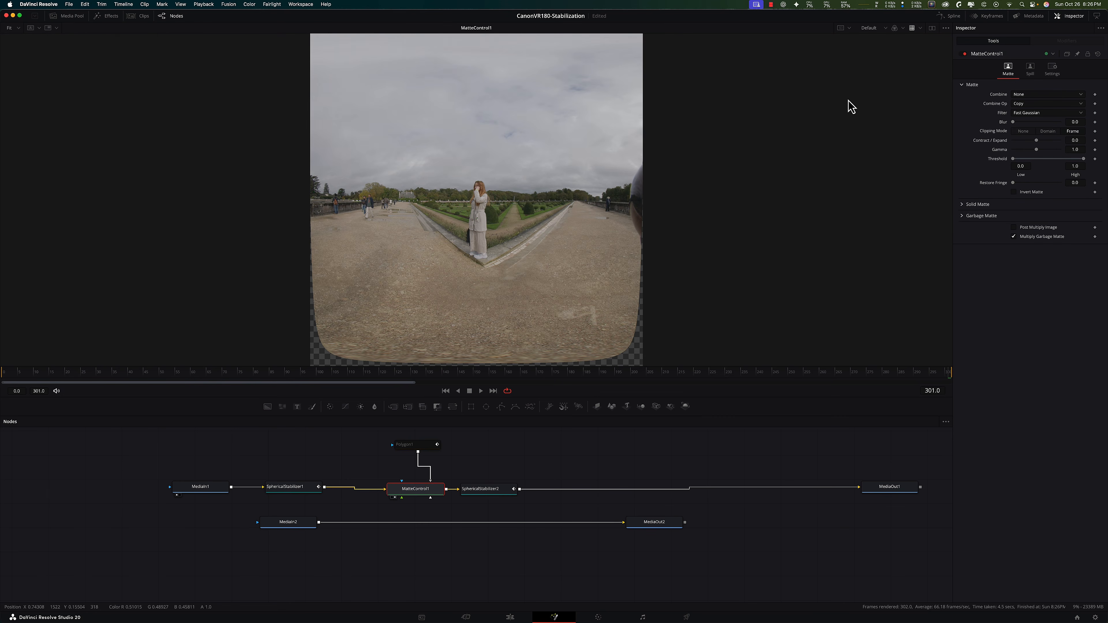
click(965, 54)
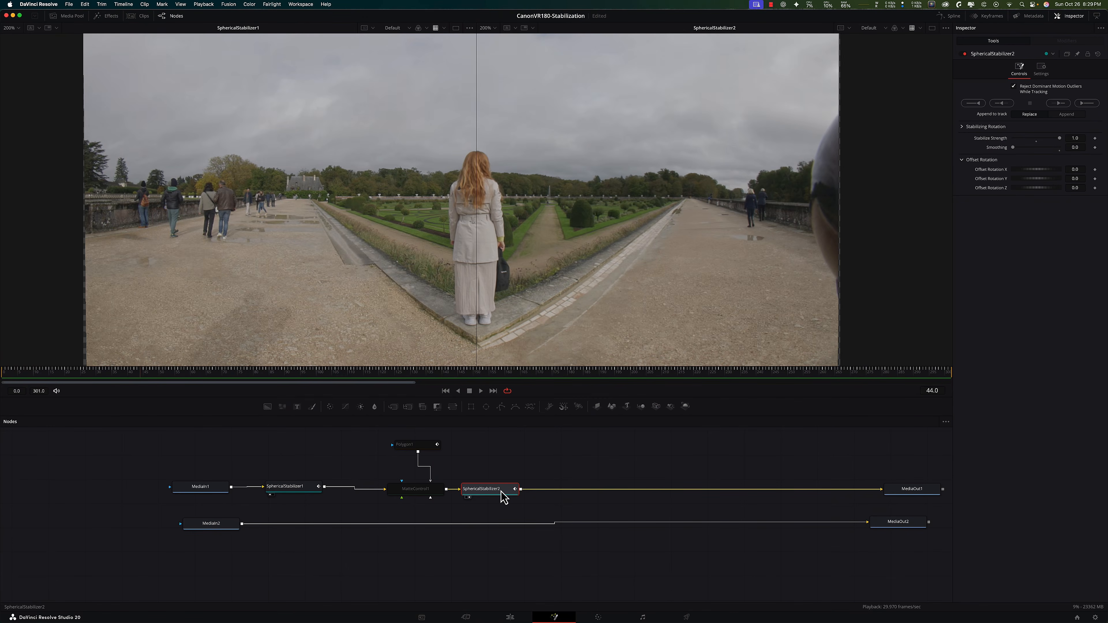
Paste four copies of SphericalStabilizer2 in series before MediaOut1, and load the last copy into the second viewer.
key(ctrl+v)
key(ctrl+v)
key(ctrl+v)
key(ctrl+v)
click(306, 492)
click(773, 492)
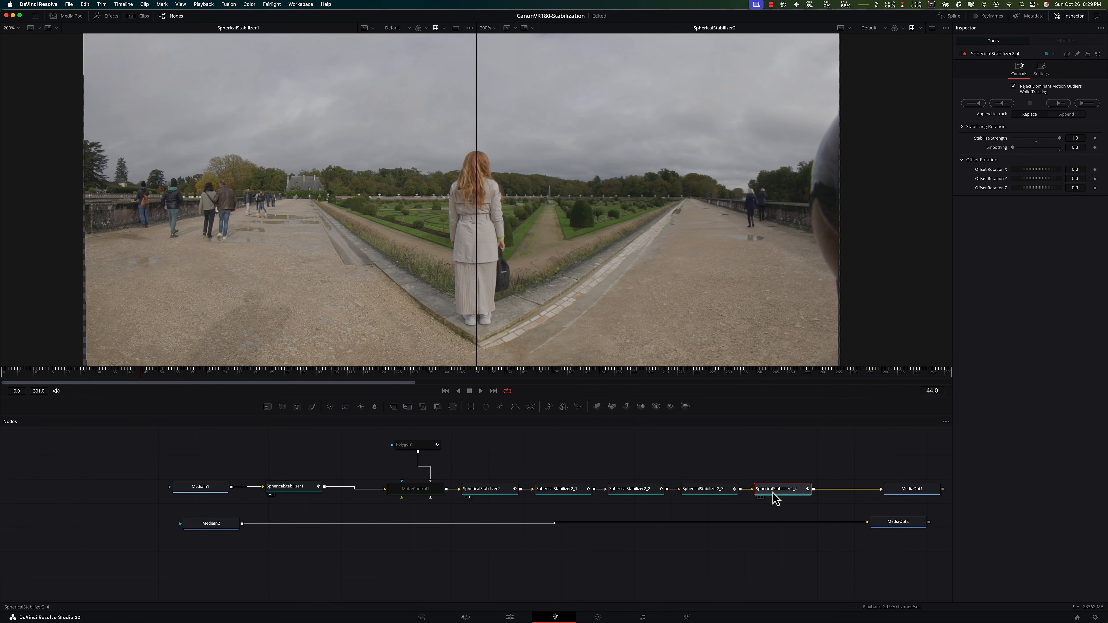
key(2)
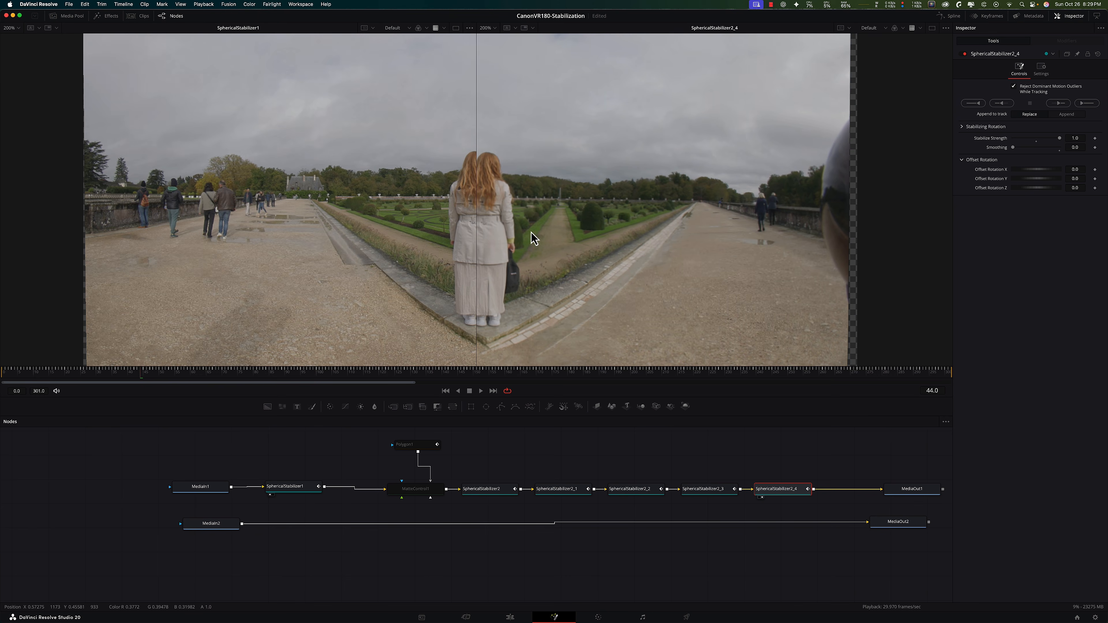
Set both viewers to 400% and frame the woman in each to compare SphericalStabilizer1 with the last stabilizer copy.
drag(429, 233, 302, 230)
drag(515, 234, 644, 227)
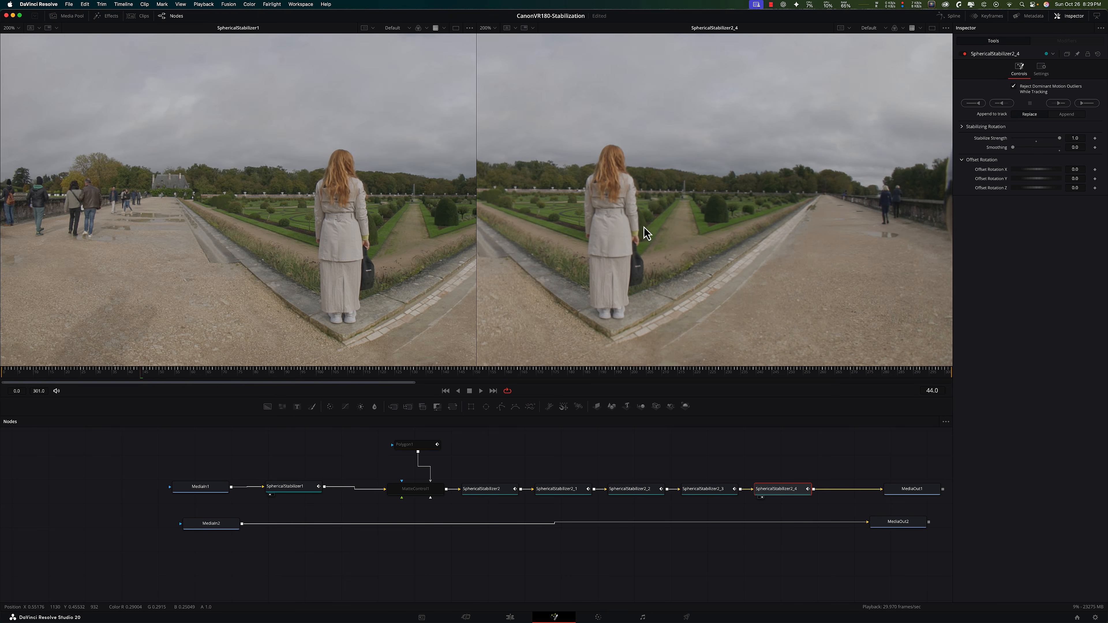
click(496, 29)
click(490, 84)
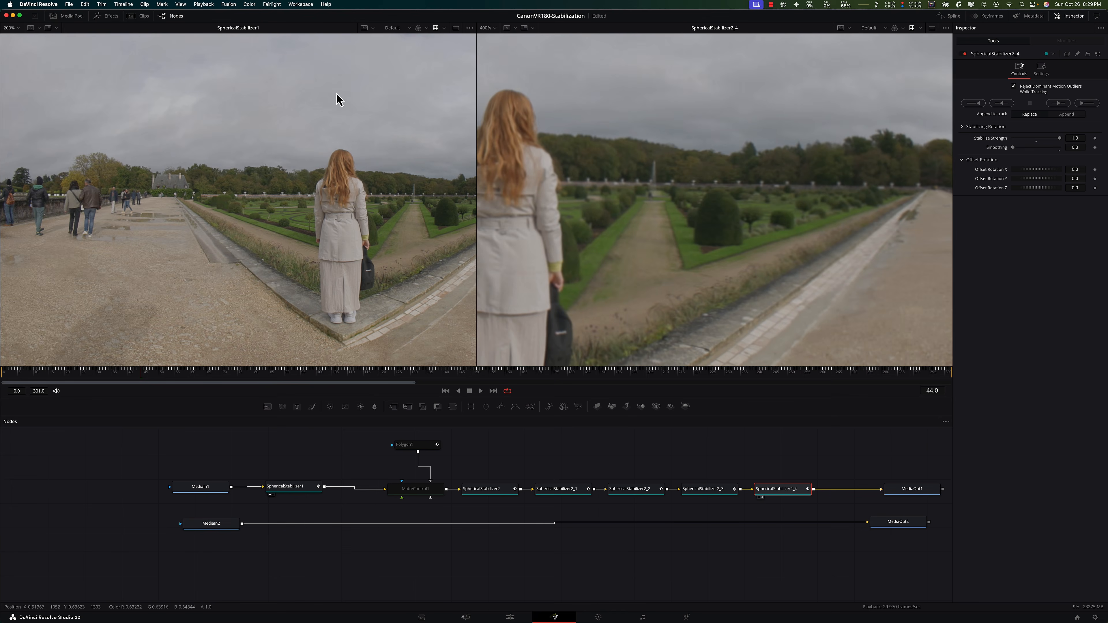
click(18, 28)
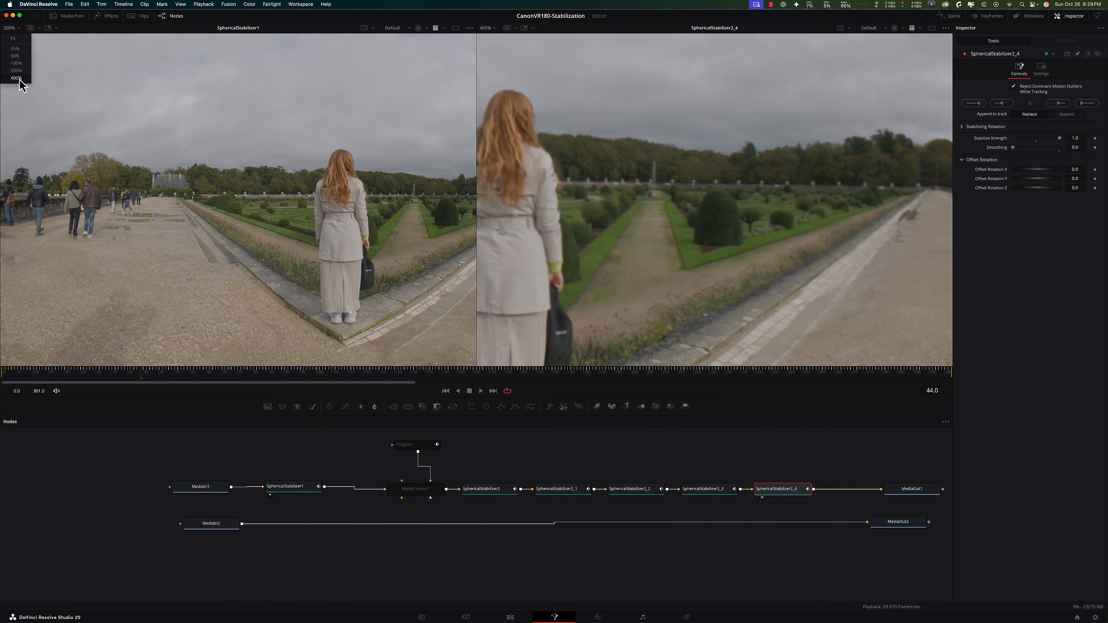
click(15, 83)
drag(431, 187, 392, 187)
drag(493, 198, 543, 204)
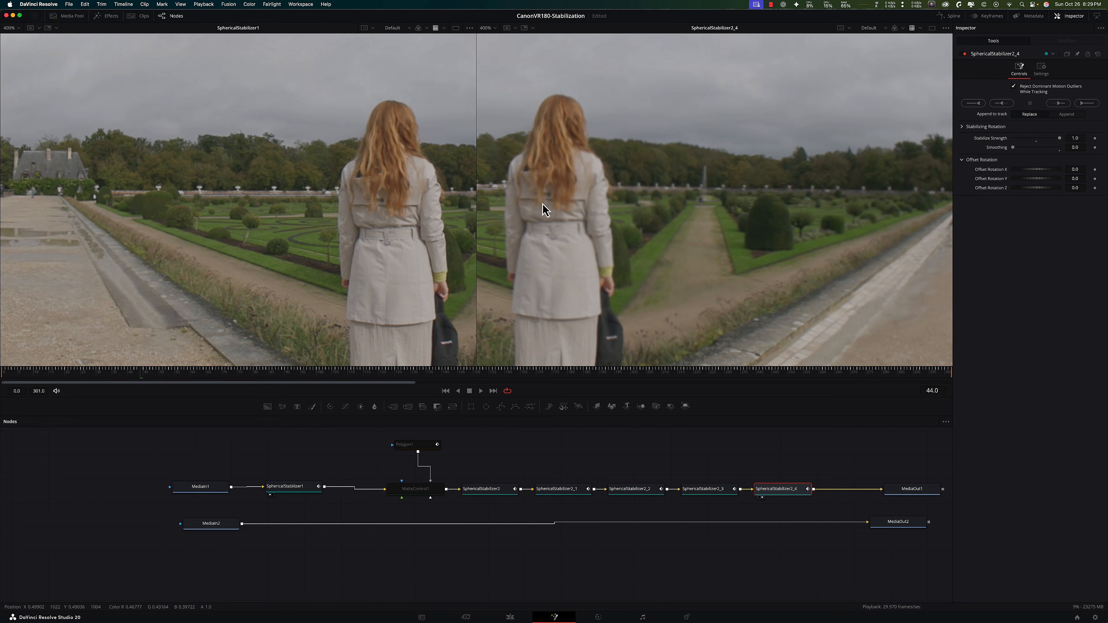